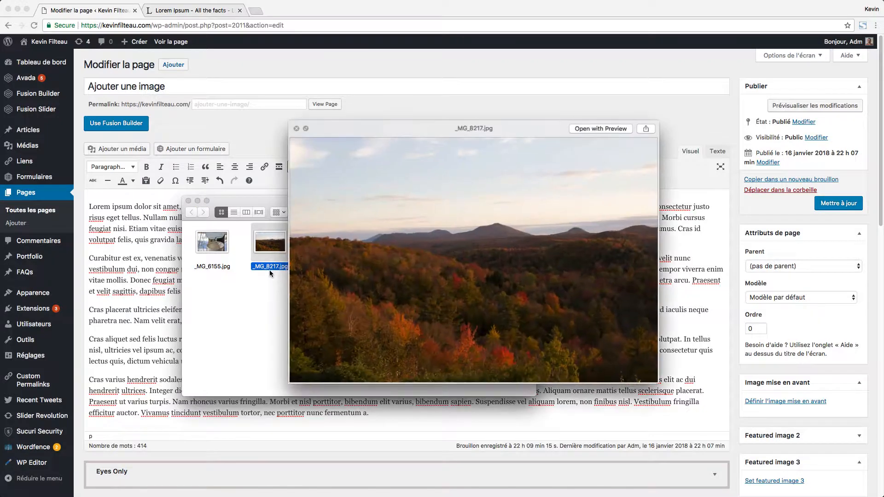
Preview the image _MG_8461.jpg in the Images test folder and close the preview.
key("space")
left_click(337, 242)
key("space")
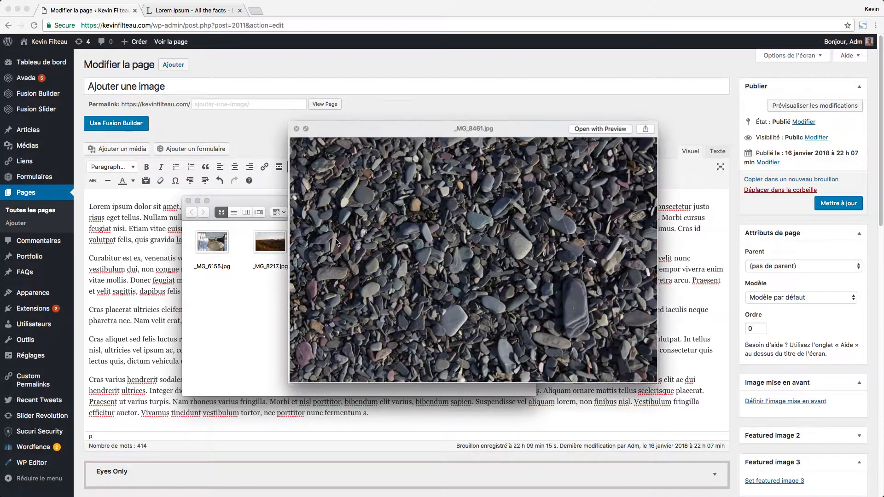
key("space")
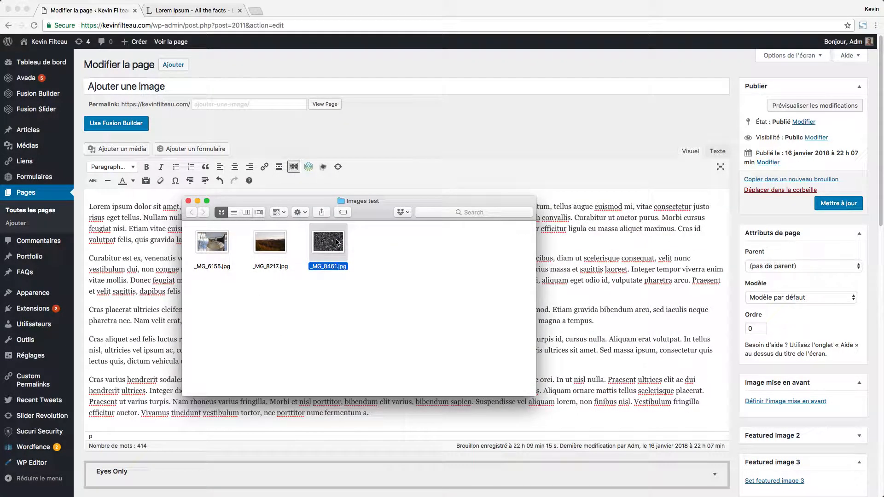
Rename the file _MG_6155.jpg as chaudiere-erabliere.jpg.
left_click(208, 265)
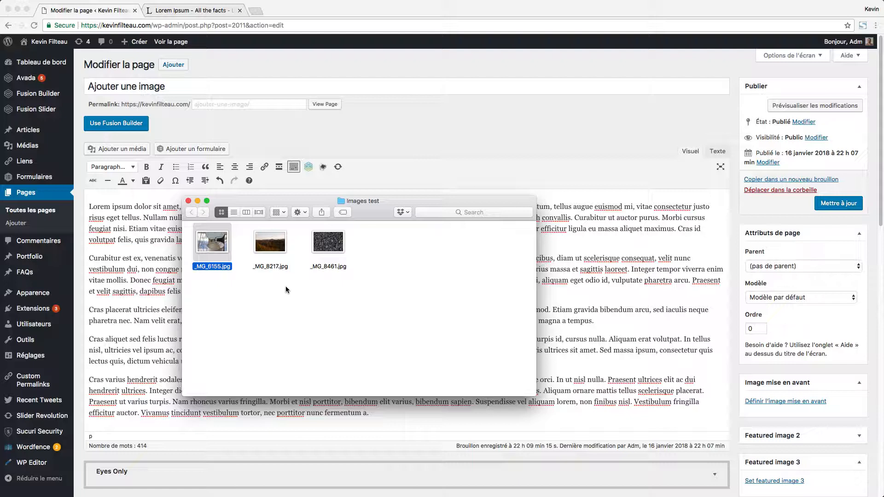
key("Return")
type("chau")
type("diere-")
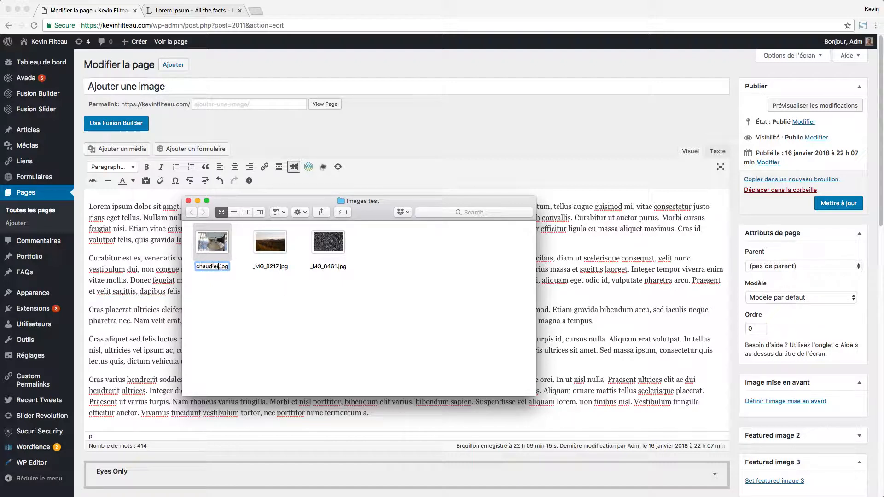
type("erabl")
type("iere")
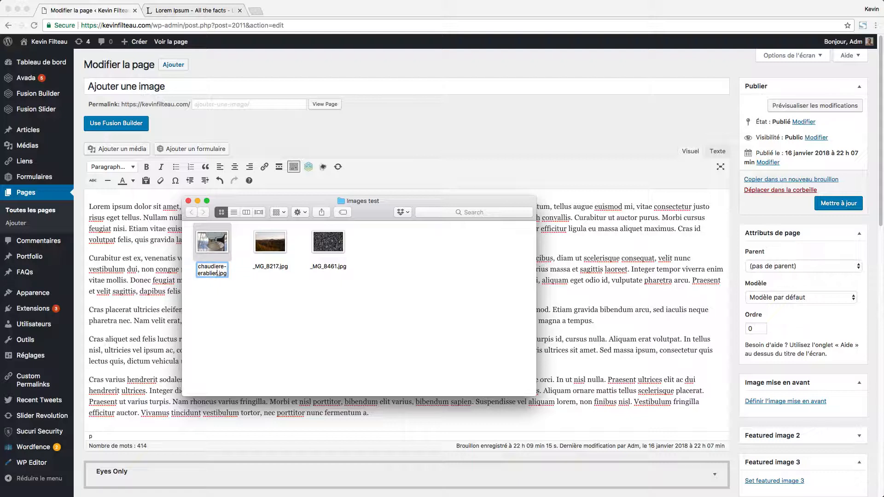
key("Return")
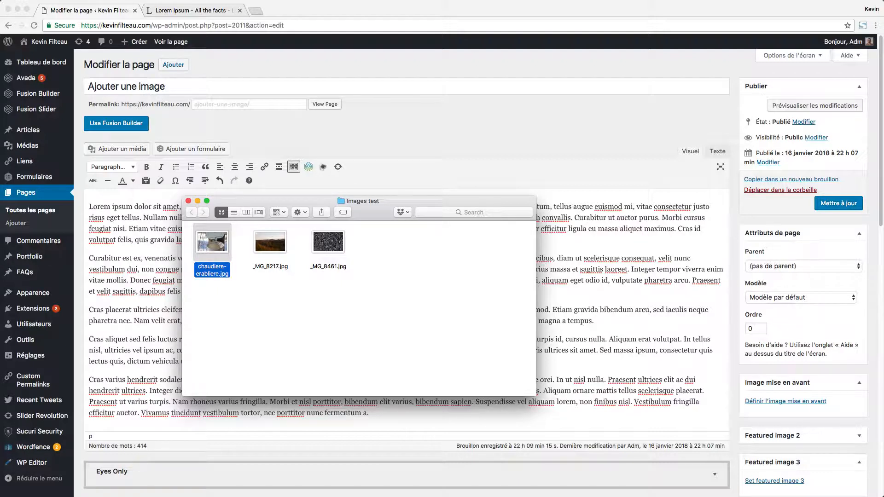
Rename the file _MG_8461.jpg as roches-plage.jpg.
left_click(270, 245)
key("Return")
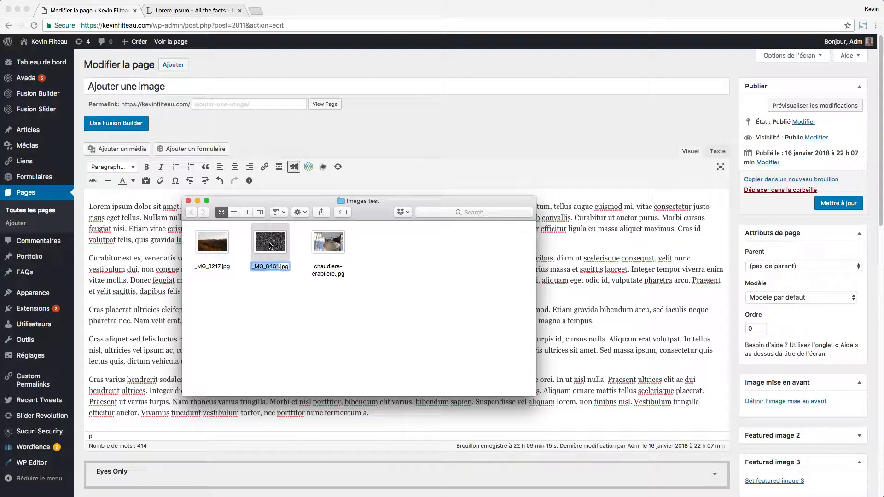
type("roche-")
key("BackSpace")
type("s-plages")
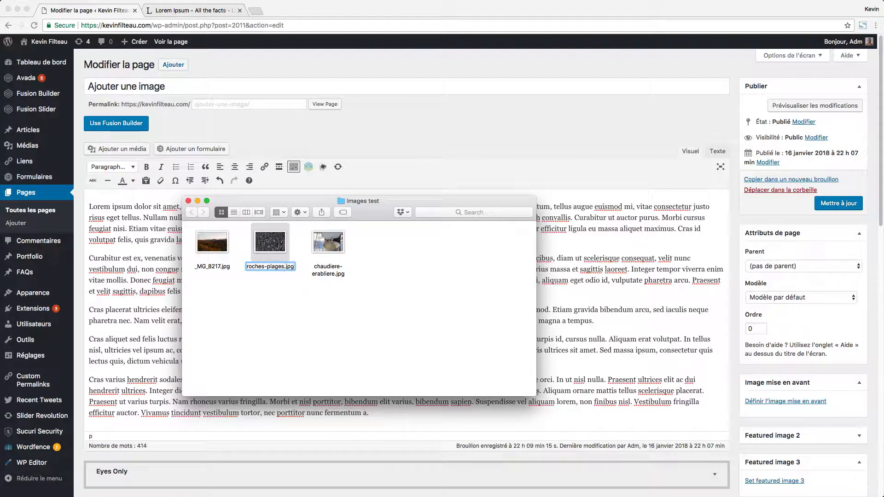
key("BackSpace")
key("Return")
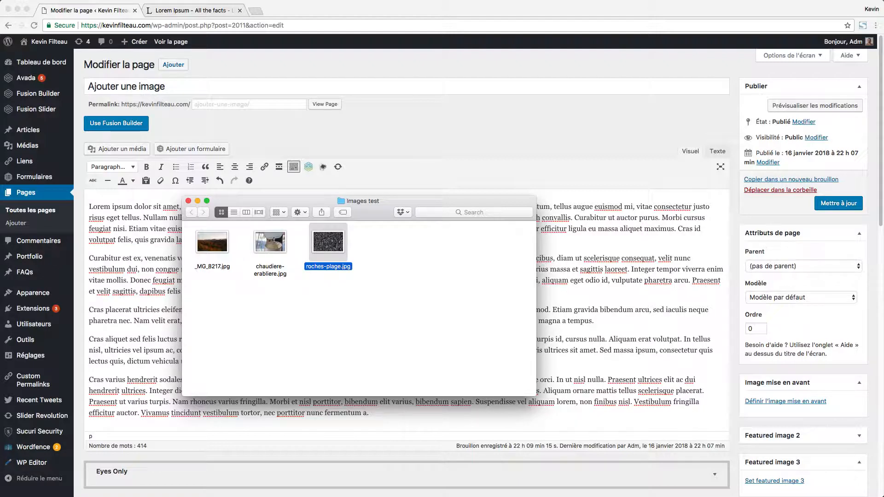
Rename the file _MG_8217.jpg as montragnes-automne.jpg.
key("Left")
key("Left")
key("Return")
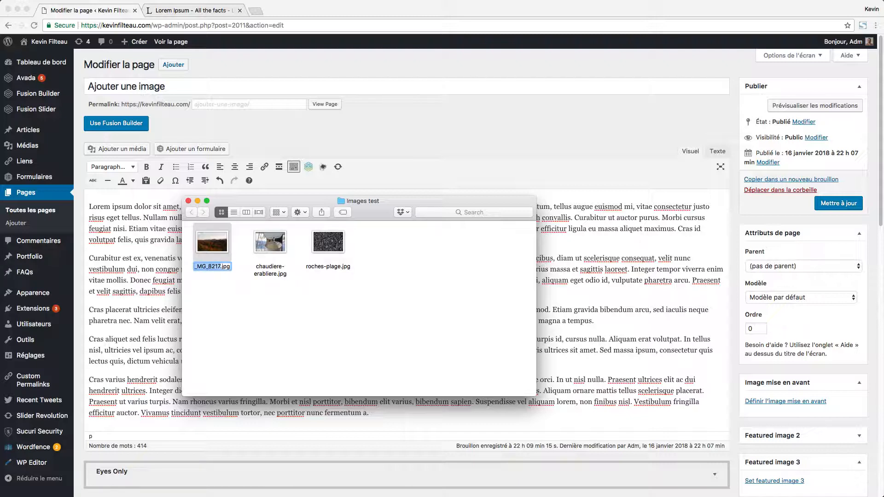
type("montragnes-automne")
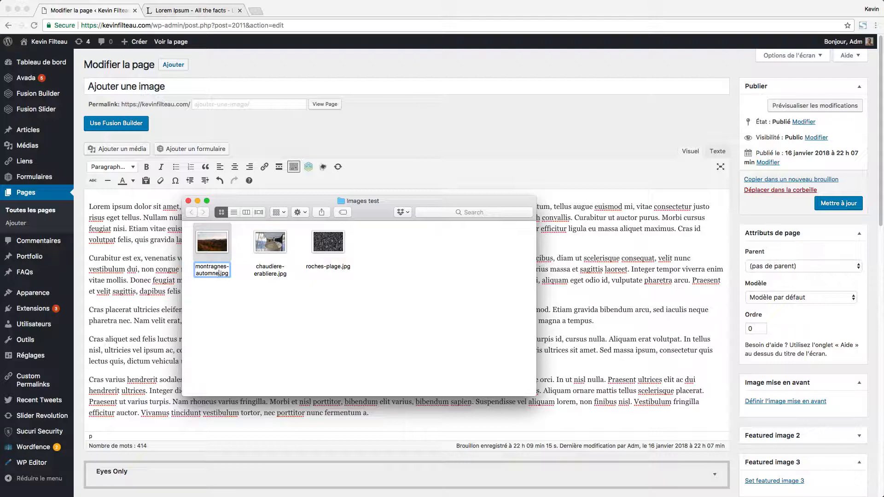
key("Return")
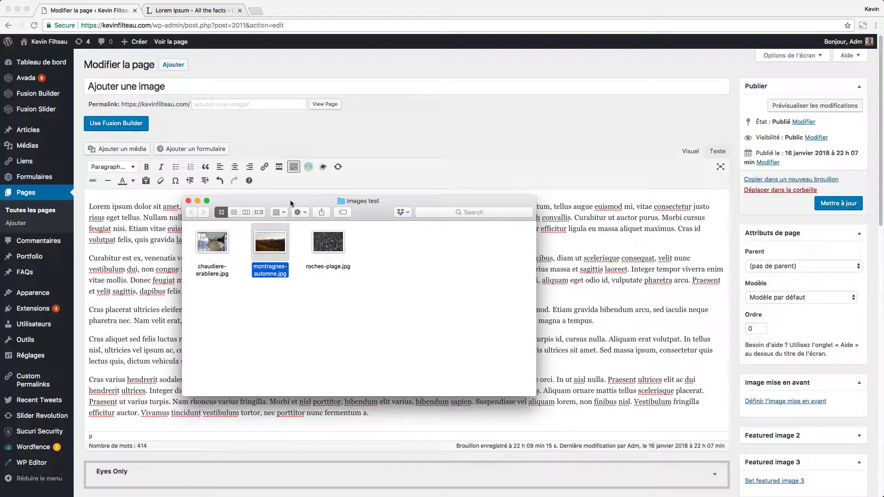
Move the Images test window aside to uncover the page editor, and switch to the browser.
left_click_drag(290, 204, 660, 176)
left_click_drag(629, 215, 883, 246)
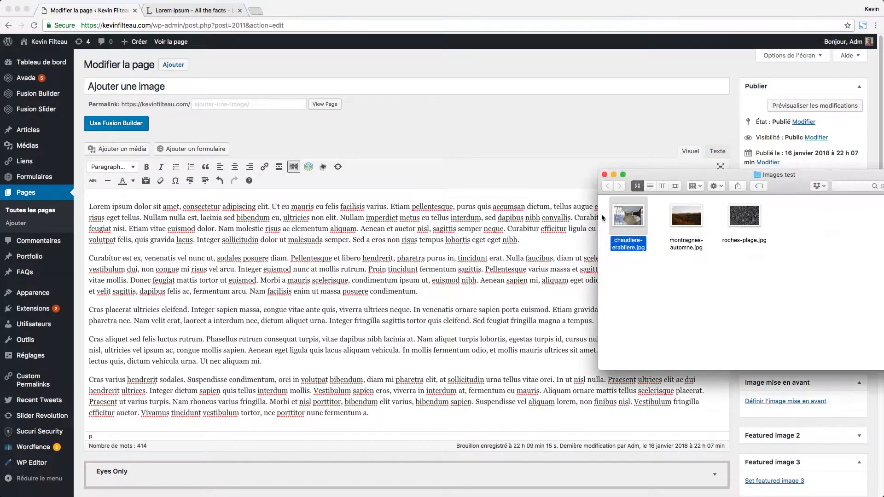
left_click(359, 143)
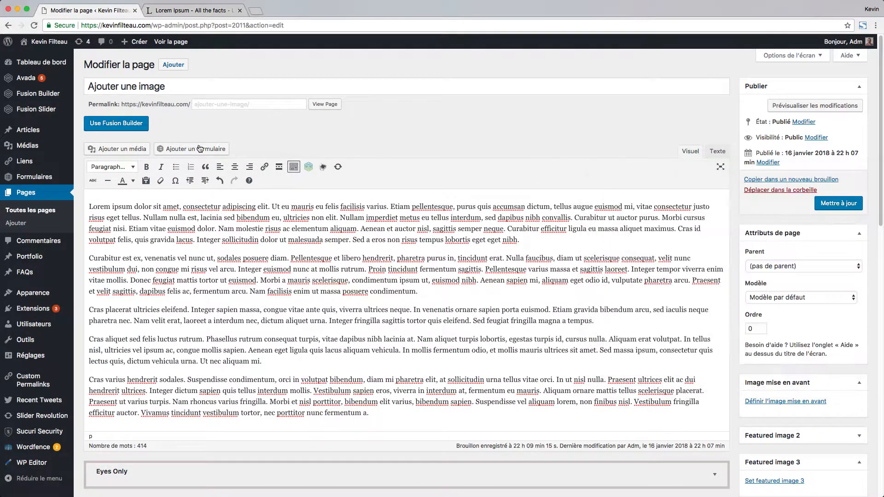
left_click(111, 150)
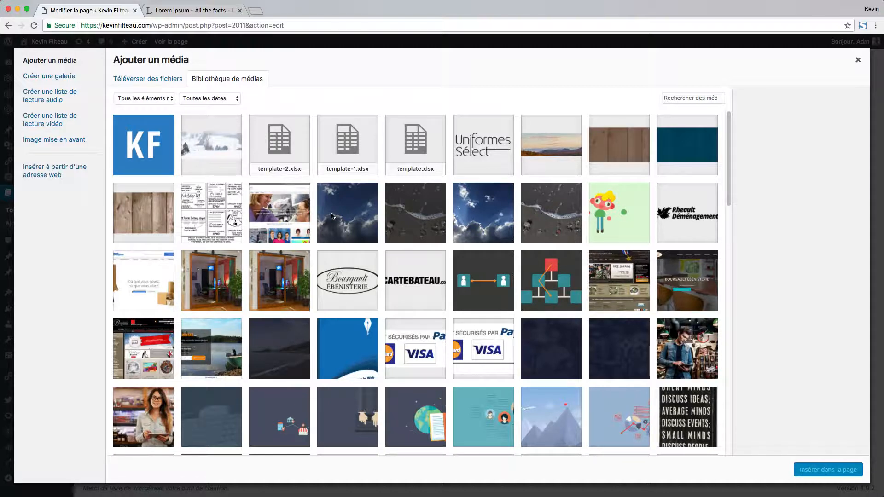
left_click(148, 82)
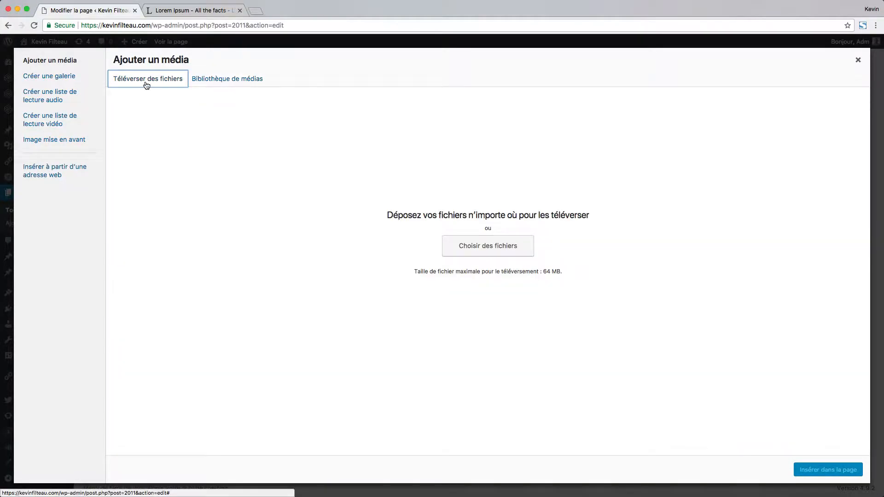
left_click(462, 250)
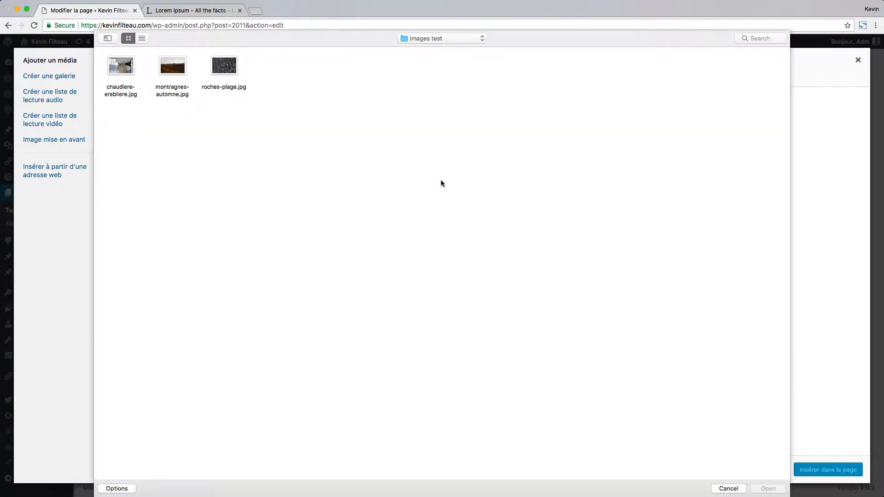
left_click(728, 489)
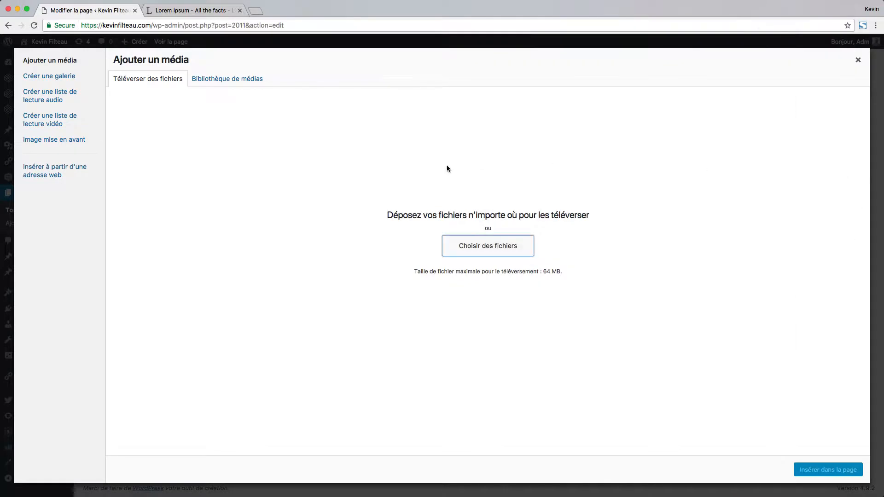
left_click(858, 60)
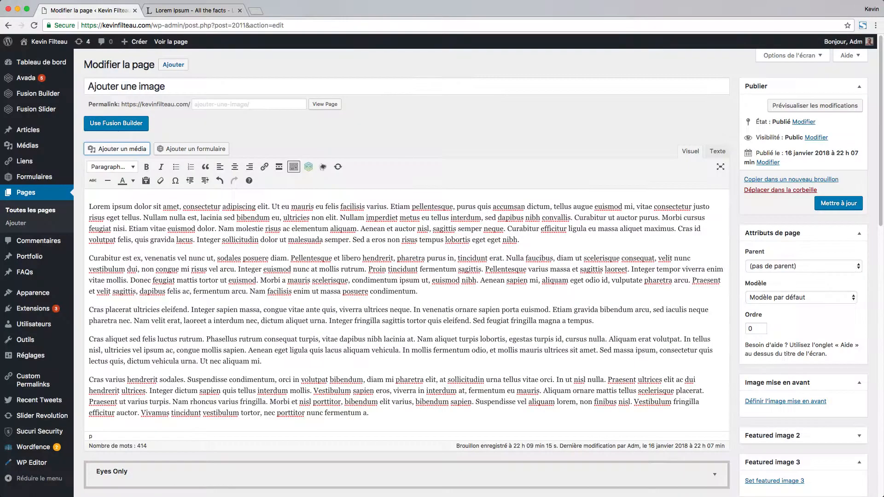
Upload chaudiere-erabliere.jpg from the Images test folder straight into the page's content editor.
key("super+Tab")
left_click_drag(639, 226, 363, 249)
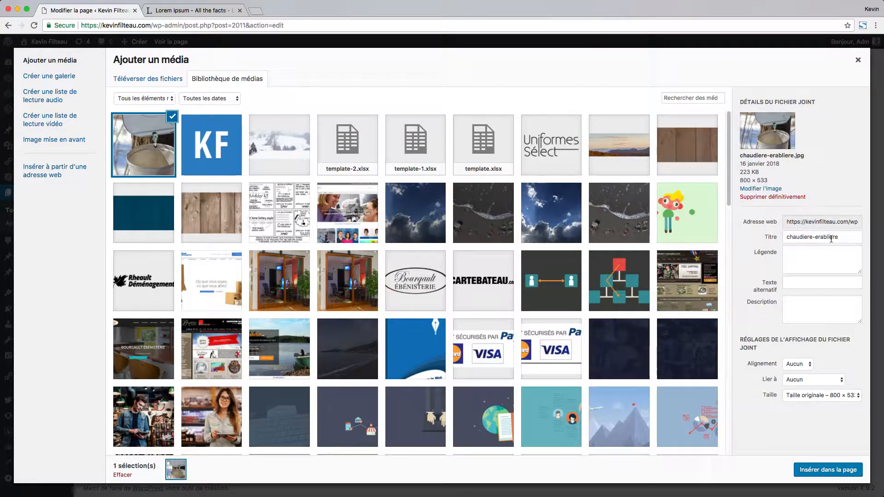
Set the uploaded image's title to "Chaudière dans une érablière".
left_click(802, 237)
left_click_drag(802, 237, 777, 234)
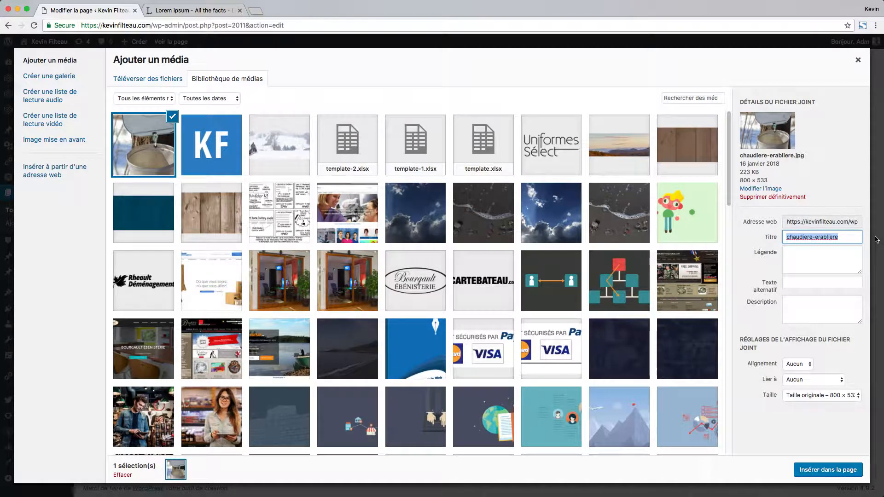
left_click(817, 282)
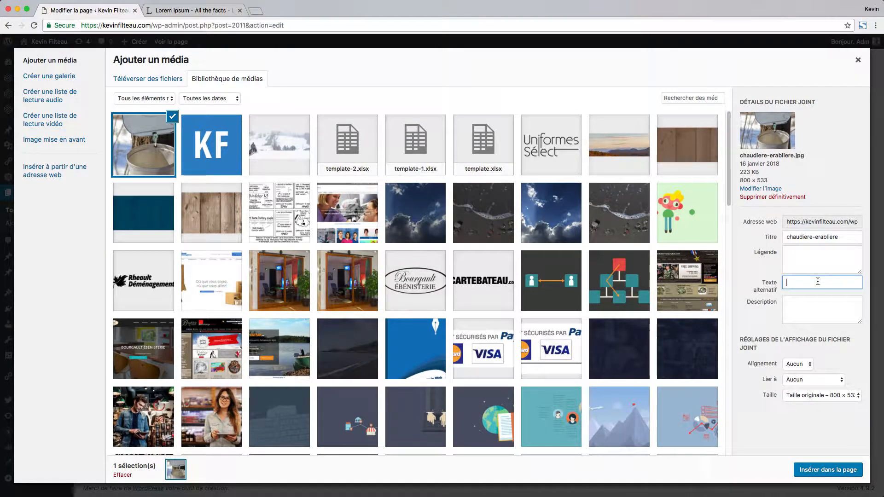
triple_click(838, 241)
type("C")
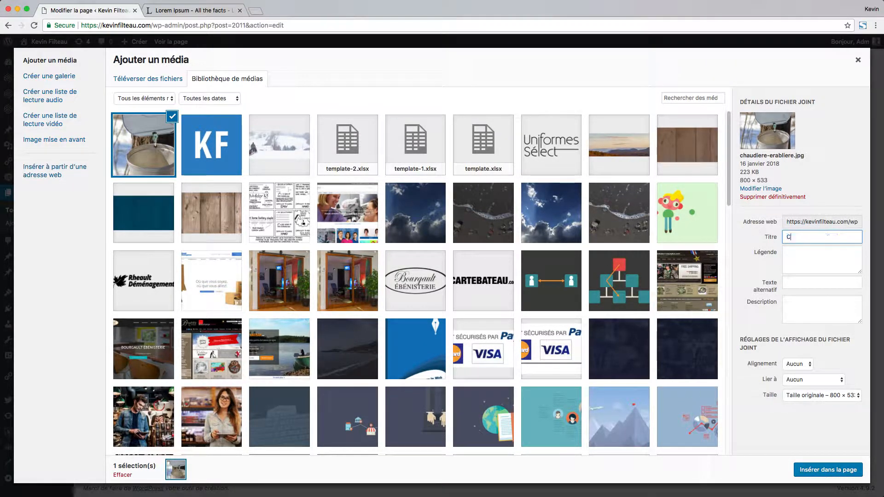
type("haudière dans une érablière")
Copy the image's title "Chaudière dans une érablière" into its alternative text.
key("super+a")
key("super+c")
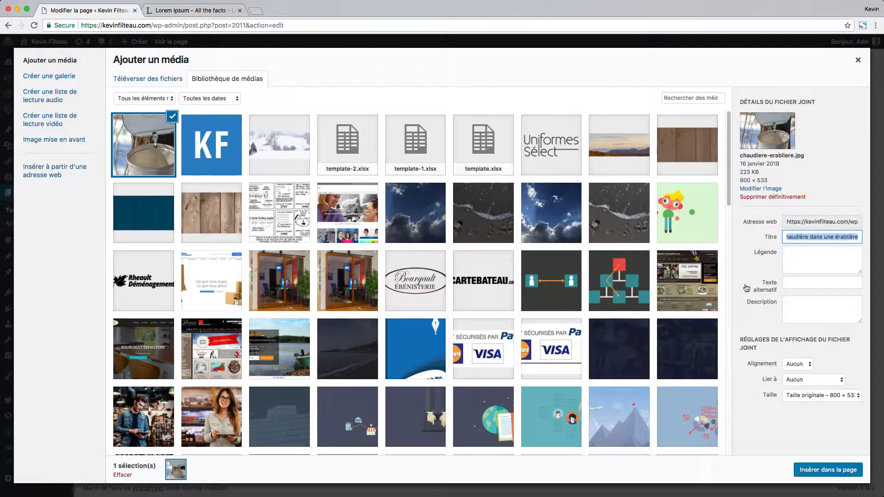
left_click(802, 284)
key("super+v")
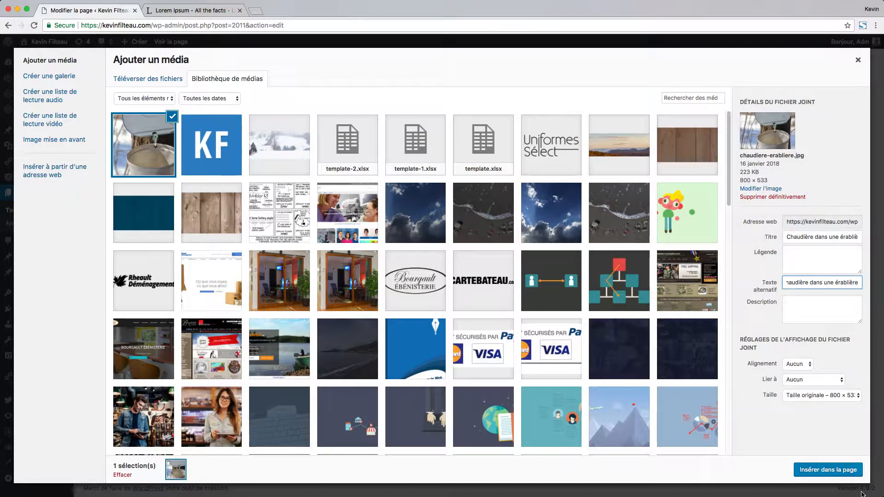
Set the image size to Moyenne – 300 × 200 and insert the image into the page.
left_click(832, 398)
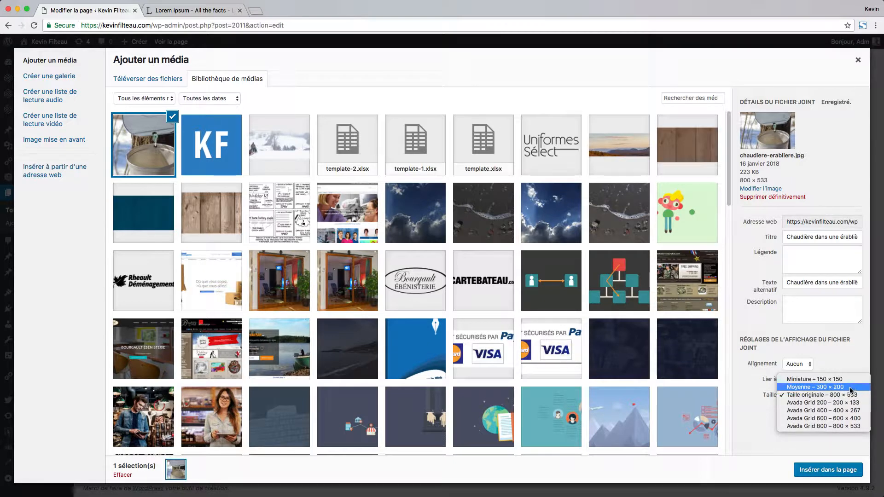
left_click(803, 387)
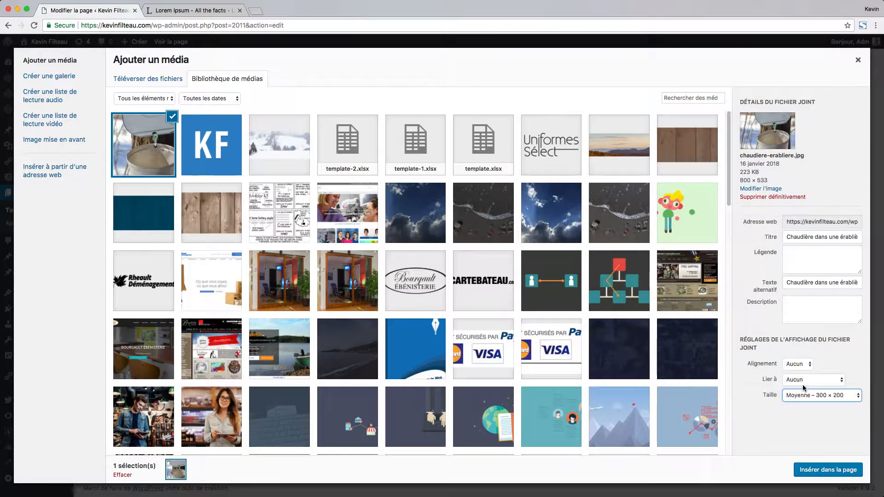
left_click(829, 470)
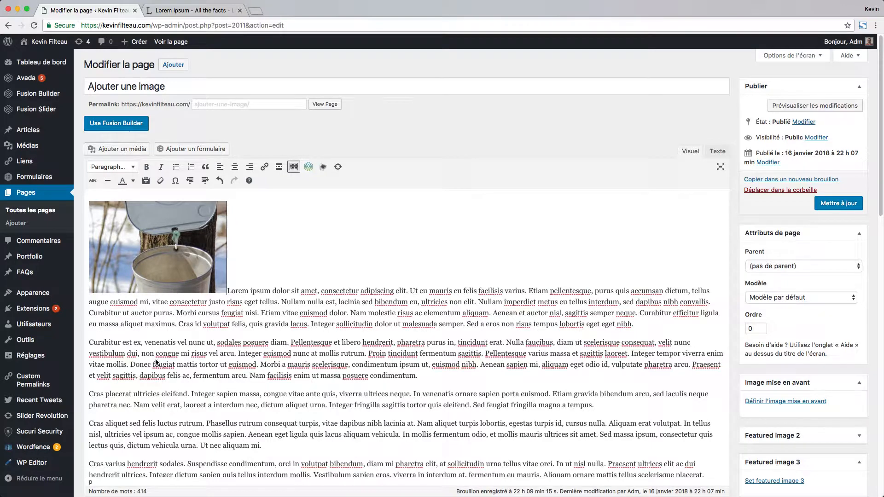
Move the image to the start of the second paragraph and align it left so the text wraps around it.
left_click_drag(137, 247, 89, 344)
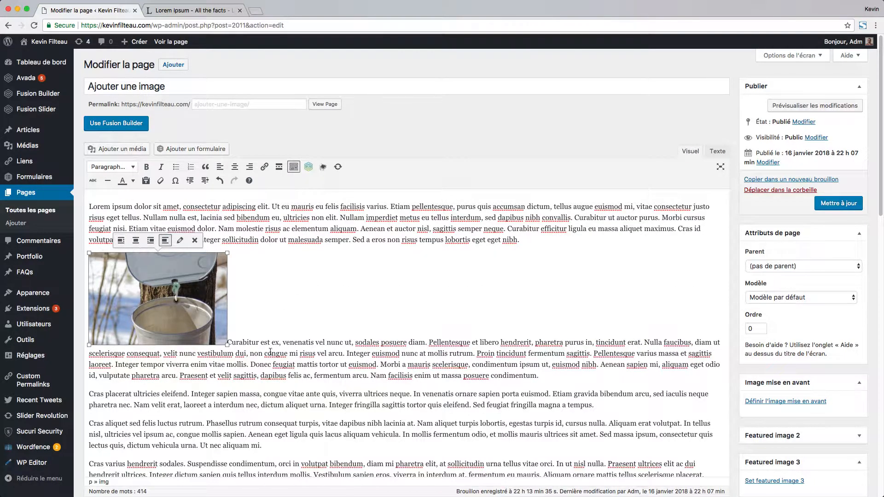
left_click(120, 242)
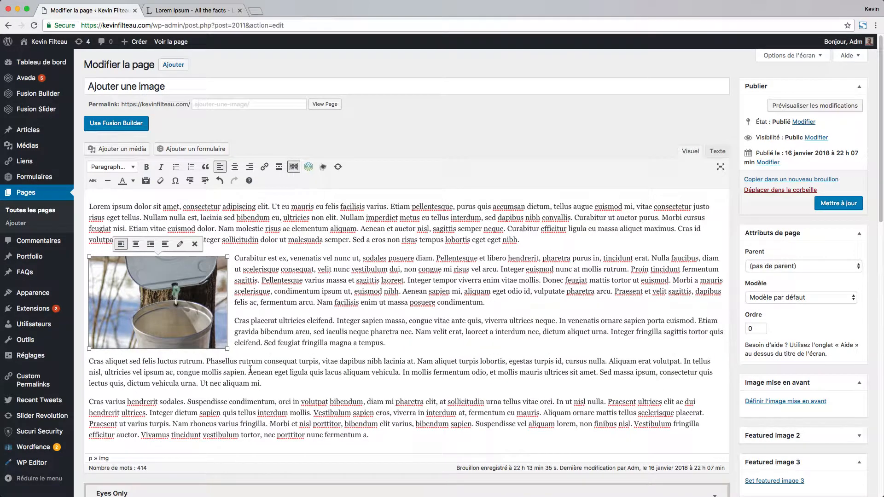
left_click(364, 315)
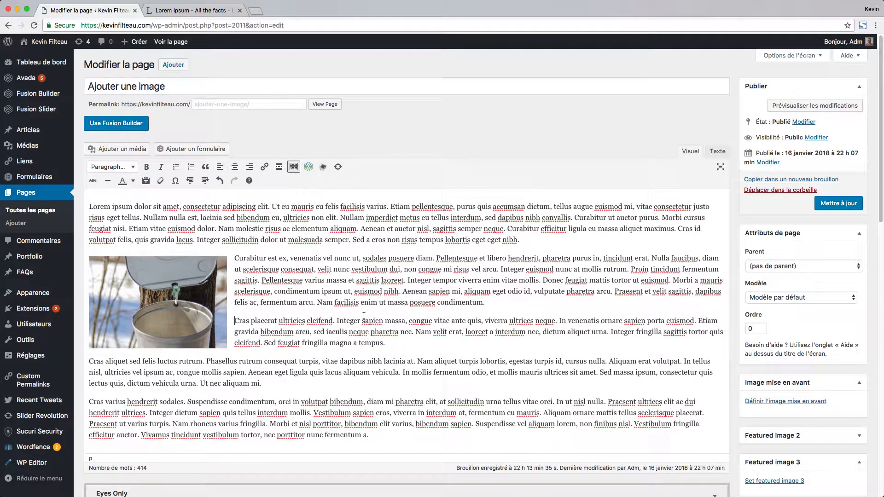
Update the page and check the published version in a new browser tab.
left_click(829, 205)
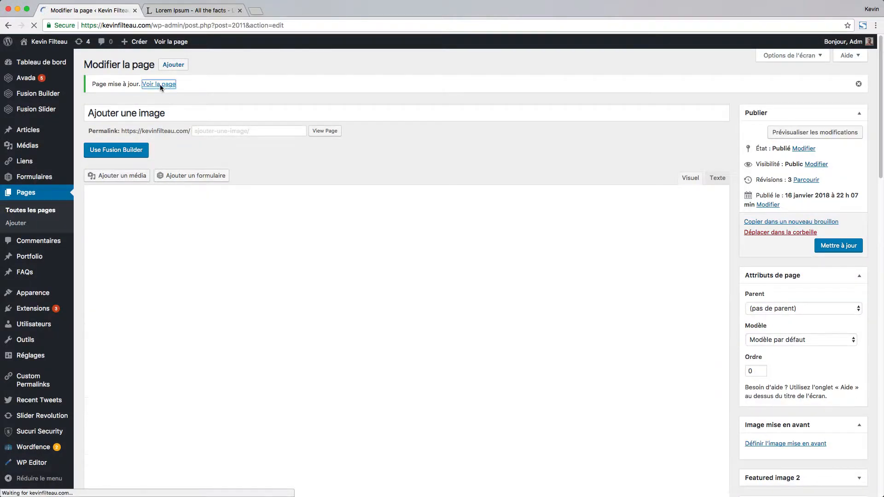
left_click(159, 84, "super")
left_click(172, 11)
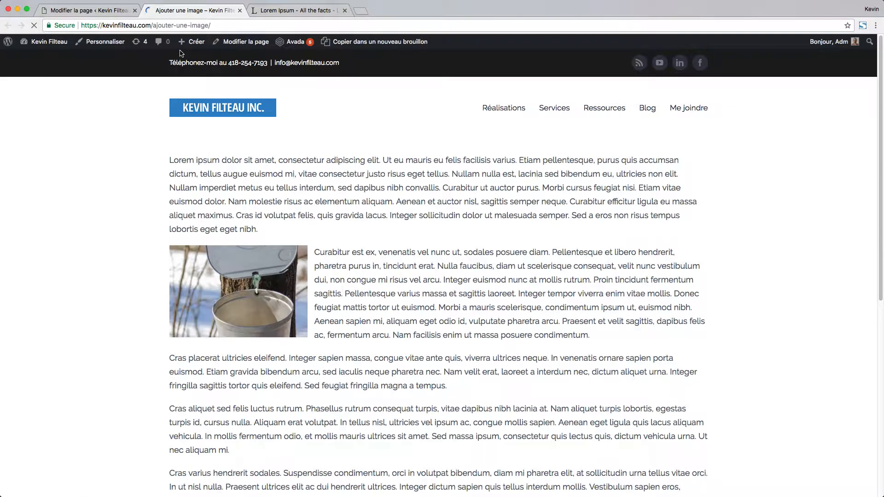
scroll(625, 270, "down", 1)
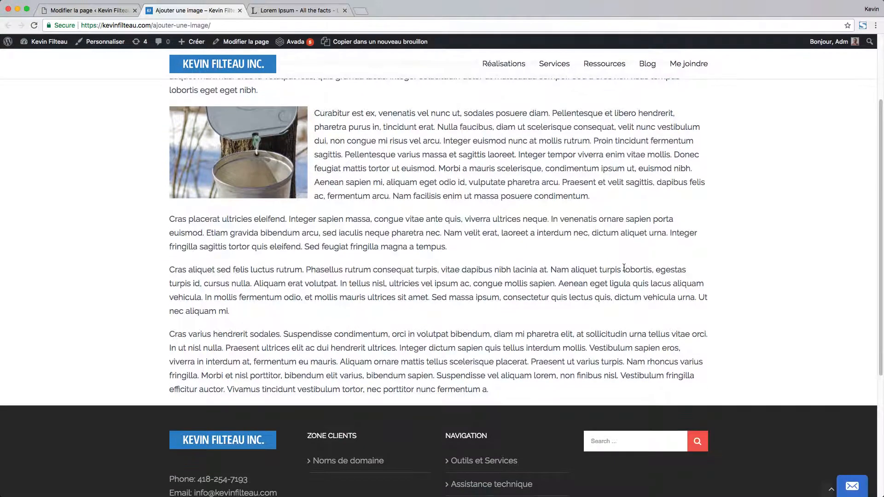
scroll(624, 268, "up", 5)
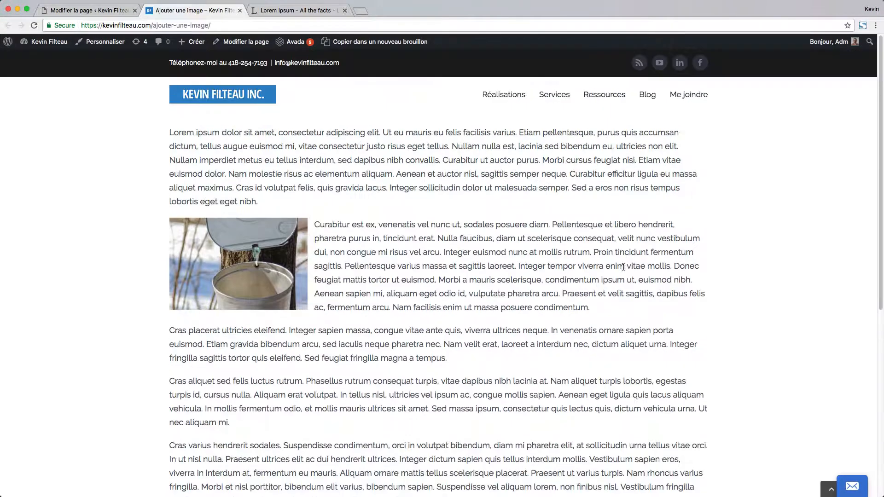
Return to the page's editing tab and switch the page from the default editor to Fusion Builder.
left_click(89, 9)
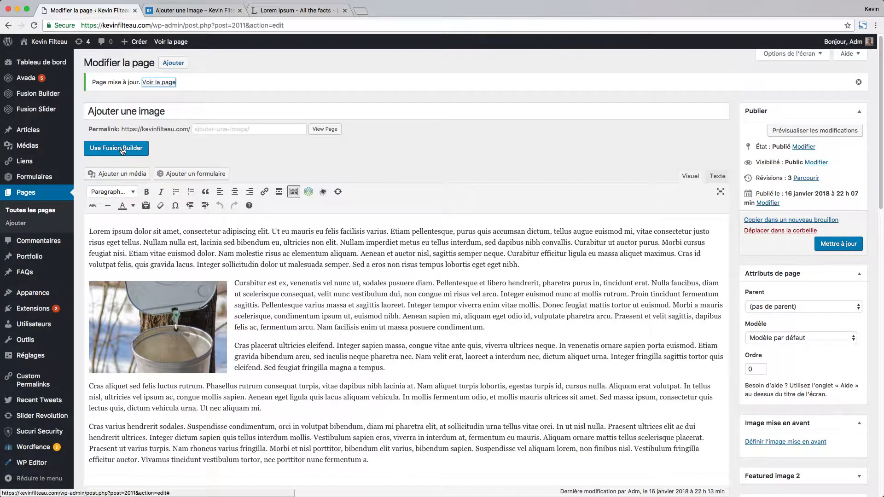
scroll(558, 327, "down", 2)
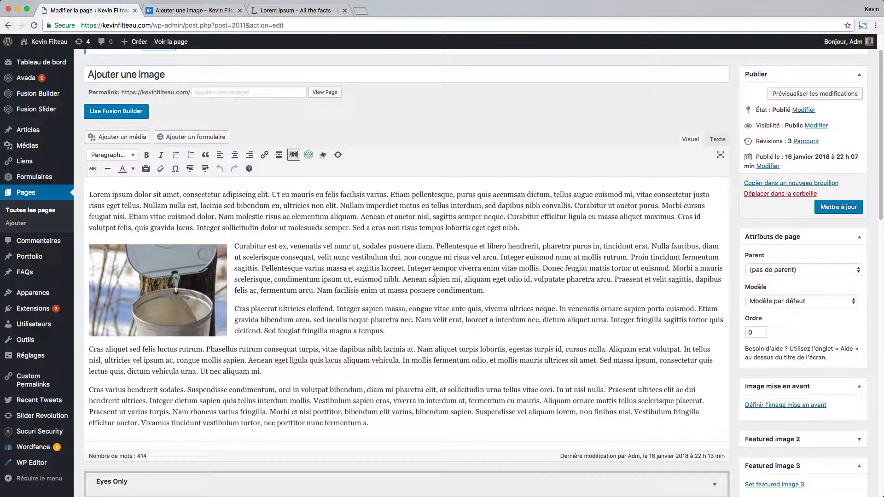
scroll(252, 208, "up", 2)
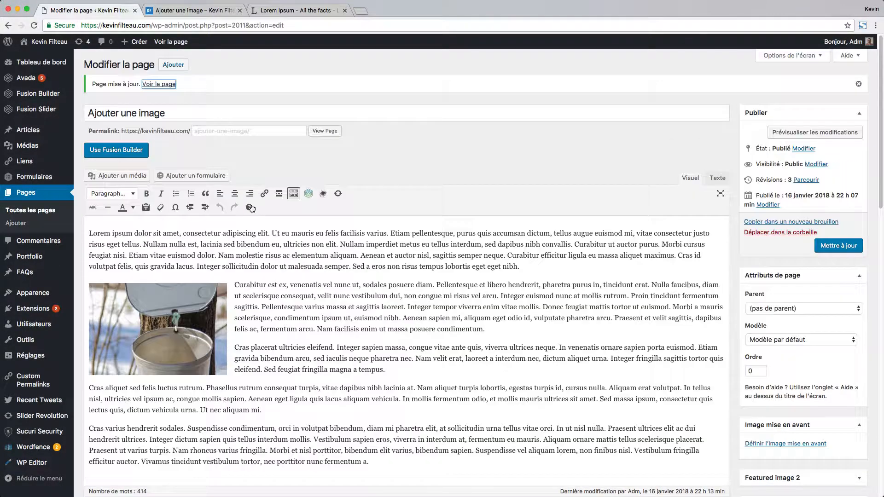
left_click(134, 151)
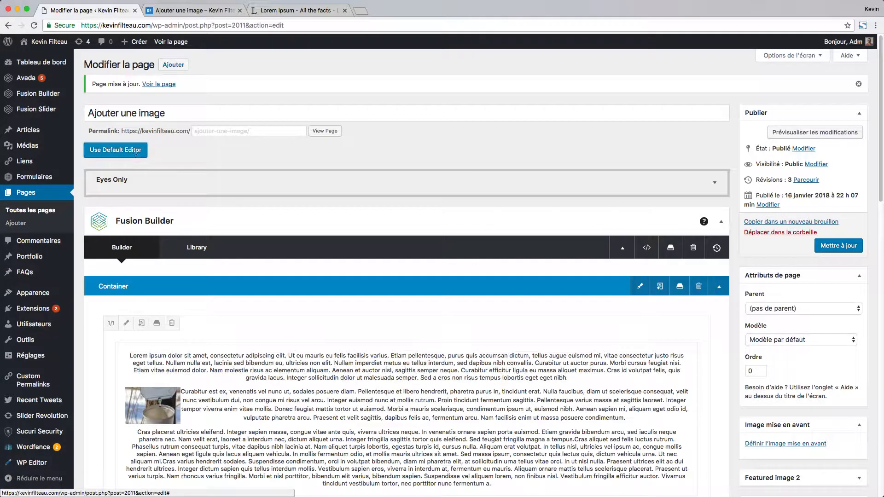
scroll(127, 306, "down", 1)
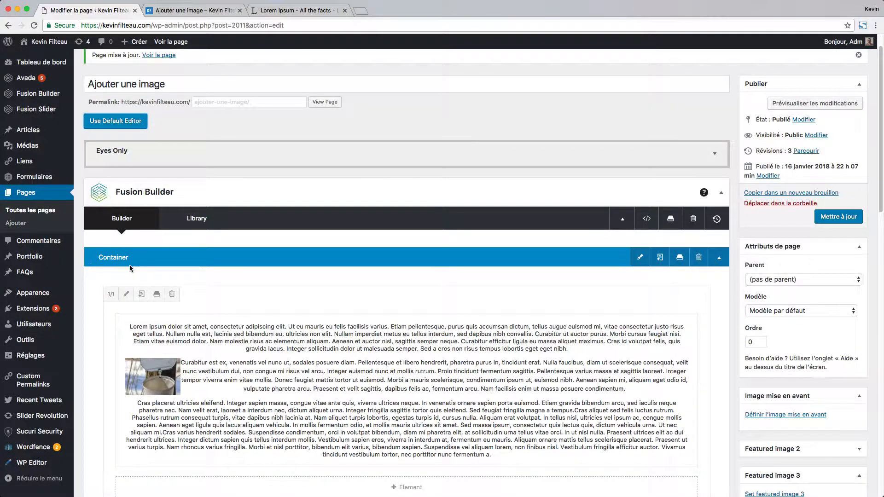
scroll(219, 184, "down", 5)
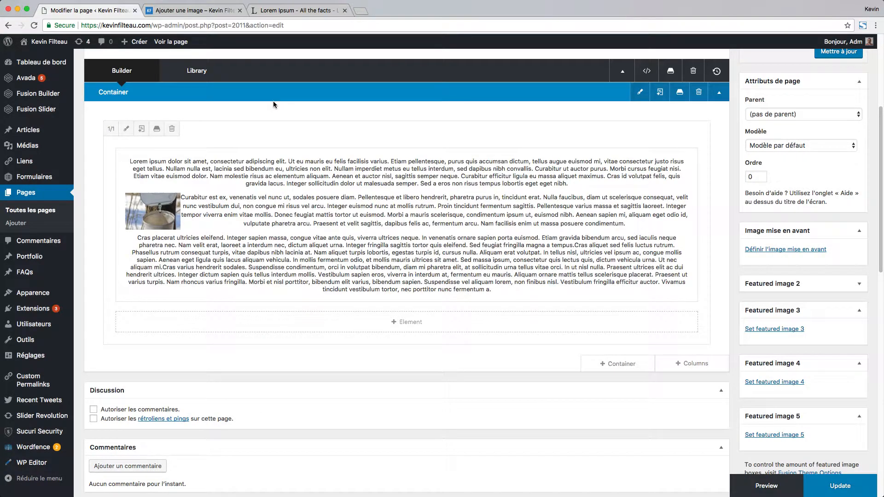
Open the text block to examine its content and inline image, and close it without changes.
left_click(383, 227)
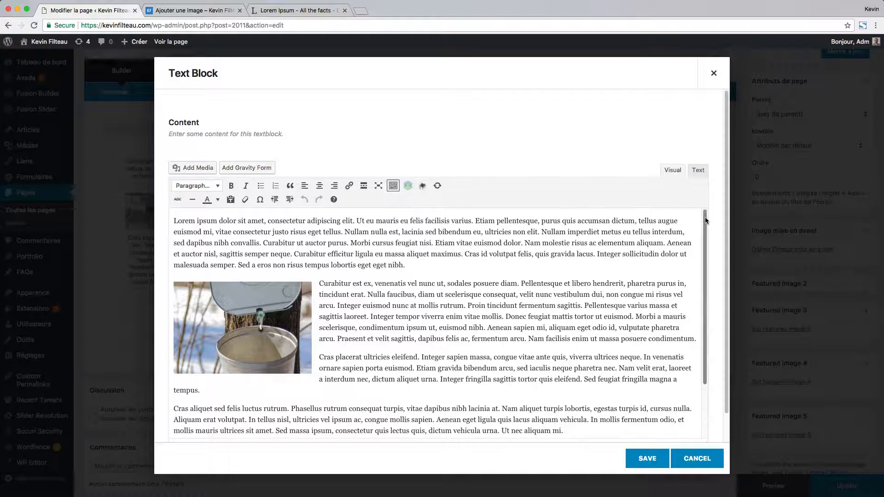
mouse_move(705, 217)
left_mouse_down()
mouse_move(712, 308)
mouse_move(709, 213)
left_mouse_up()
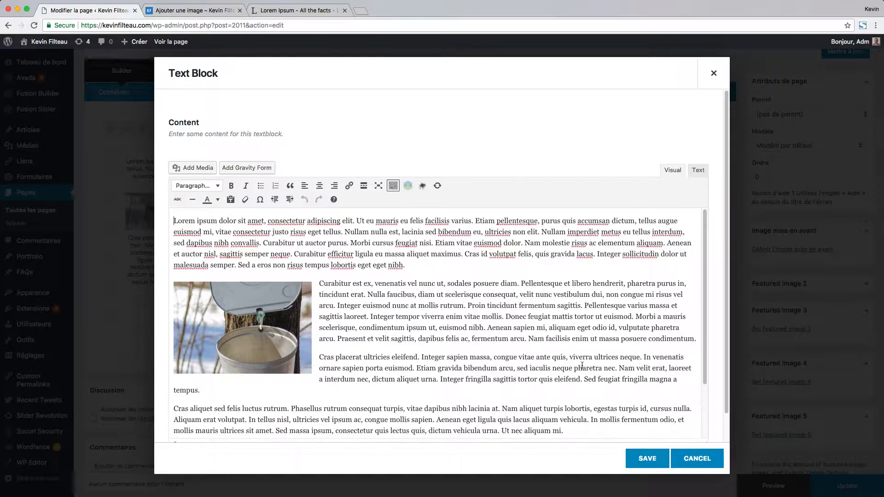
left_click(714, 72)
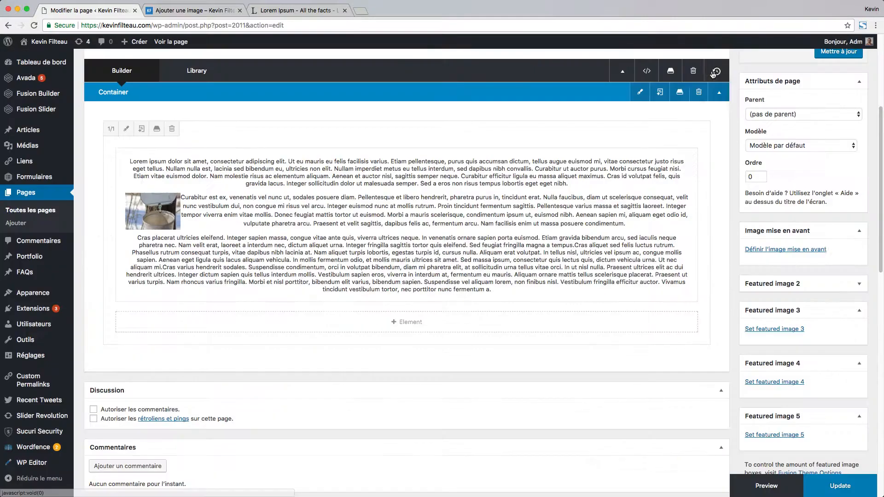
Delete the image from the second paragraph of the text block and save the block.
left_click(344, 238)
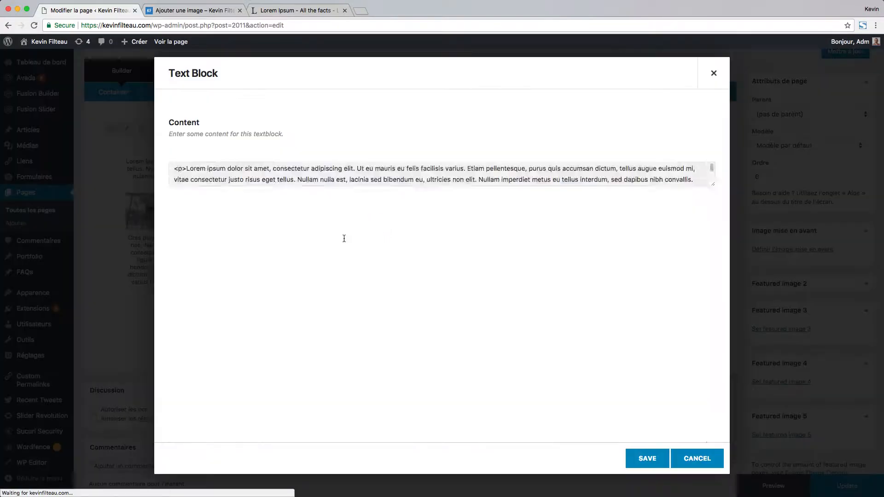
left_click(226, 309)
key("Delete")
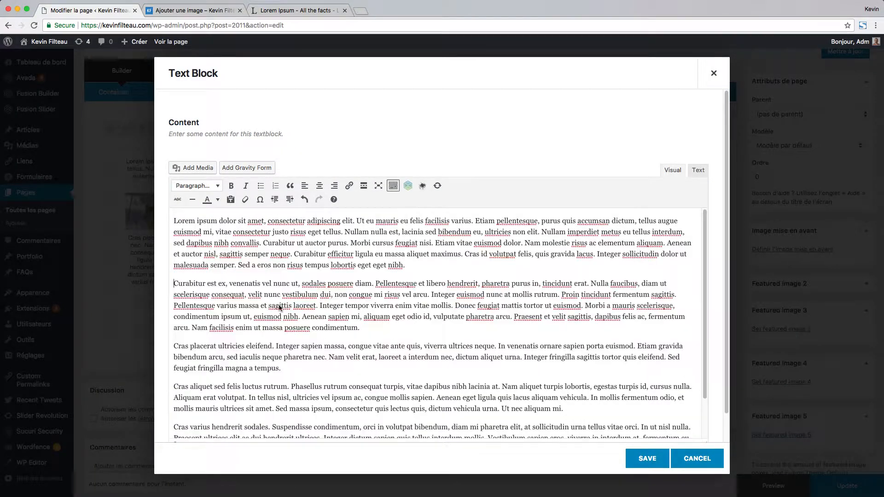
left_click(648, 459)
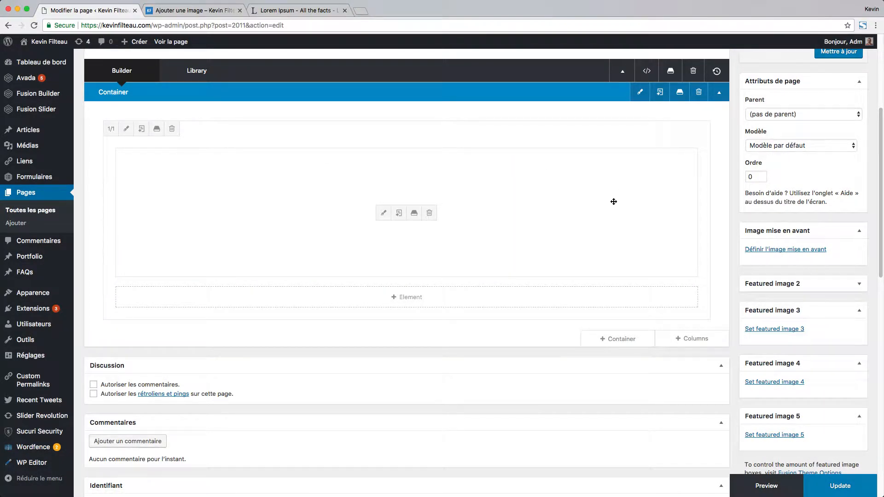
Try a 1/3 width for the text column and settle on 2/3.
left_click(111, 129)
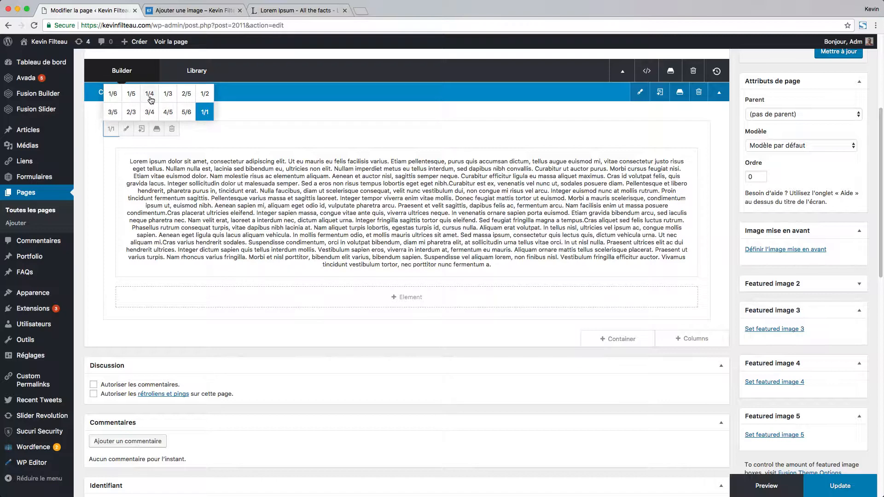
left_click(168, 97)
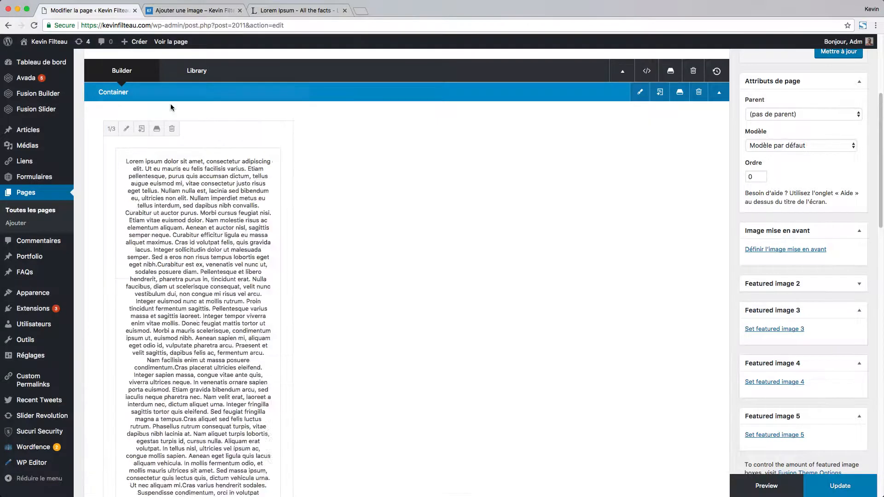
left_click(111, 129)
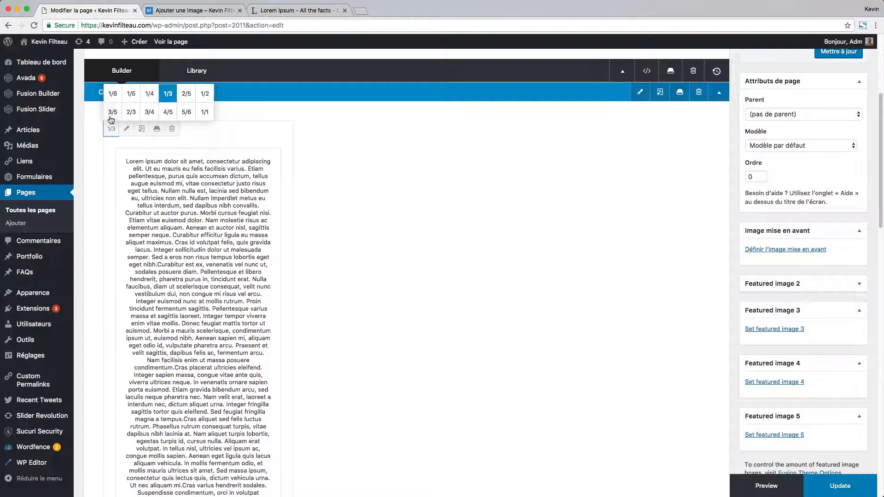
left_click(131, 112)
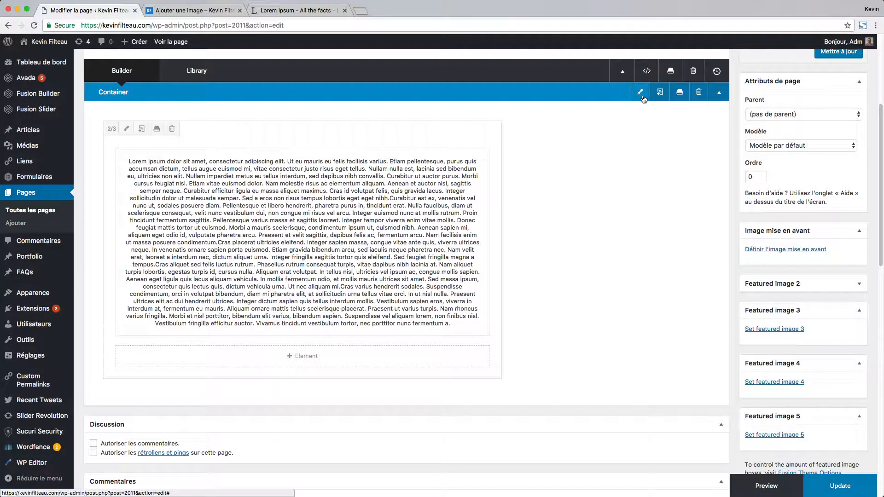
Duplicate the container and delete the copy.
left_click(660, 93)
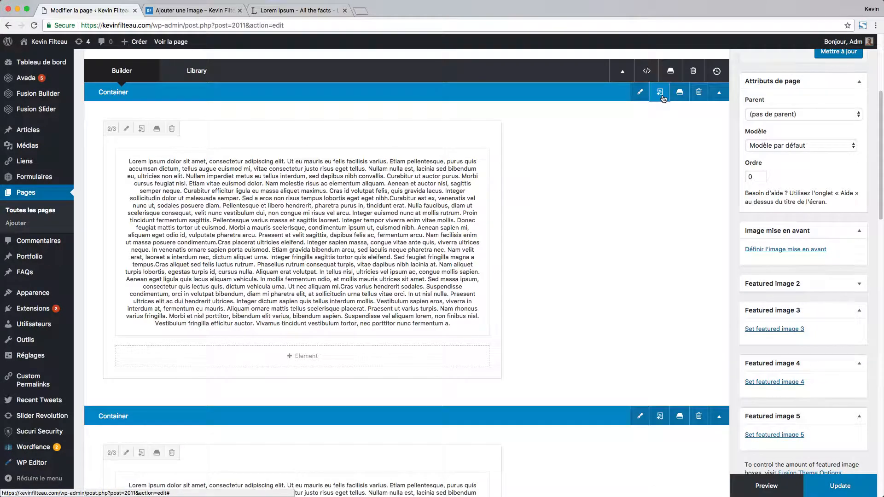
left_click(699, 416)
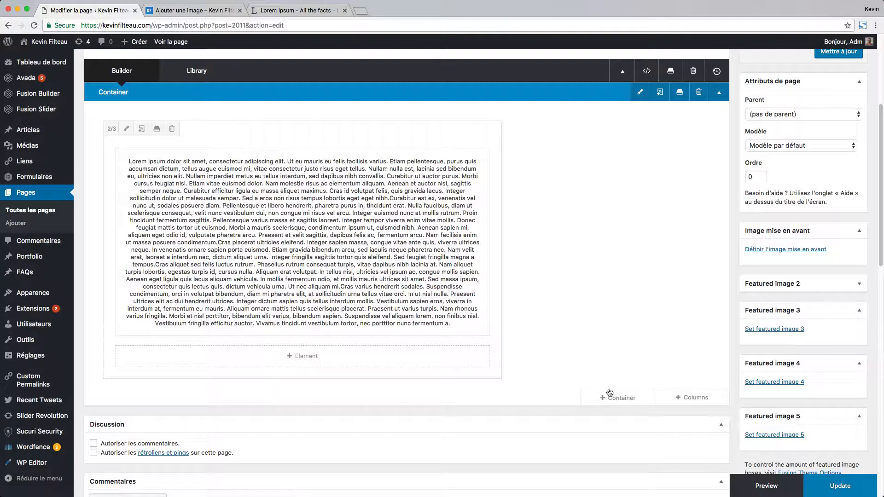
Add a single 1/3 column to the container and move it in front of the 2/3 text column.
left_click(686, 396)
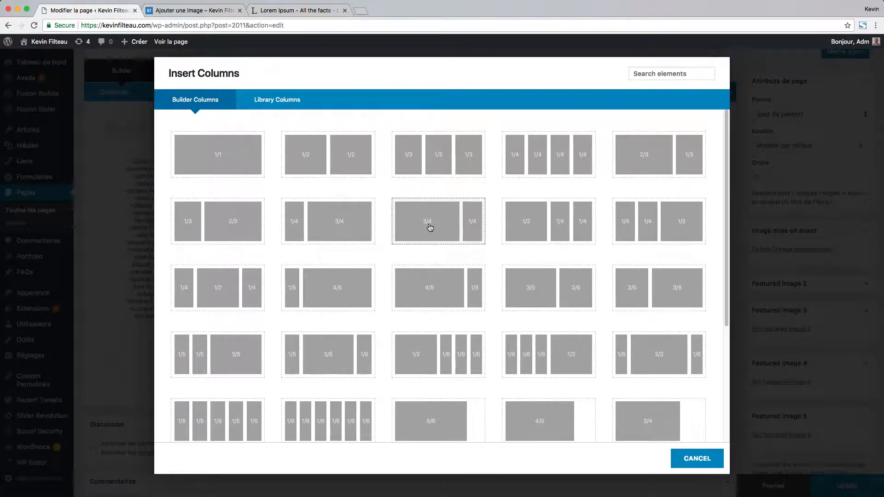
scroll(430, 226, "down", 4)
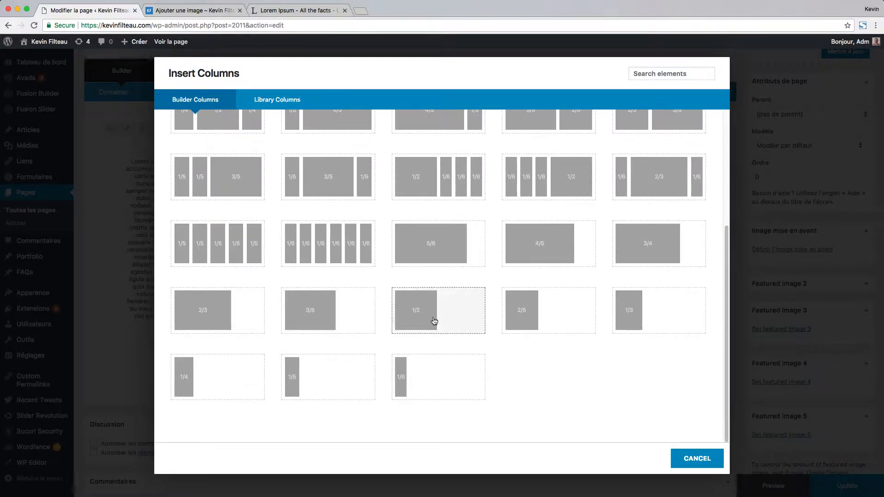
left_click(627, 318)
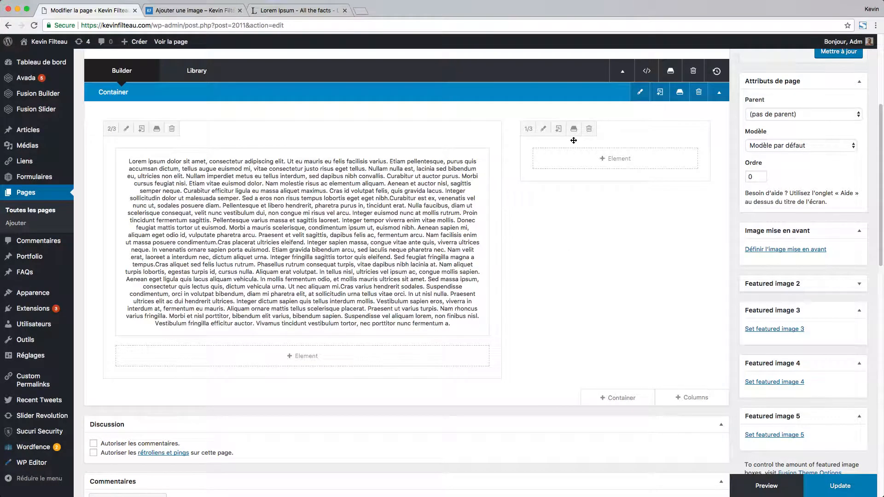
left_click_drag(618, 126, 190, 138)
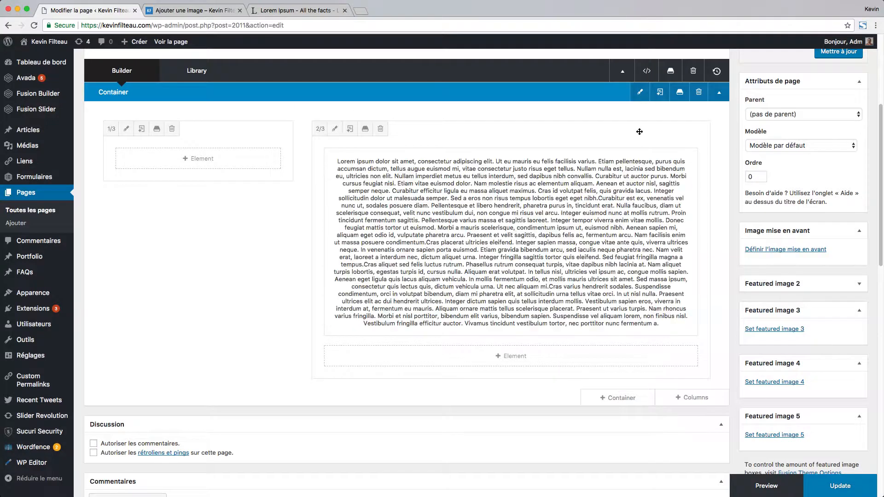
Search the elements for "imag" and add an Image element to the empty 1/3 column.
left_click(161, 157)
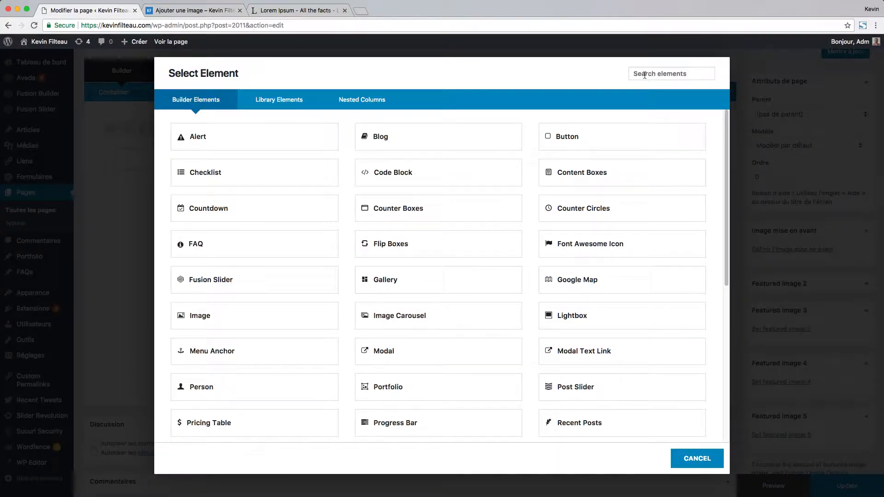
type("imag")
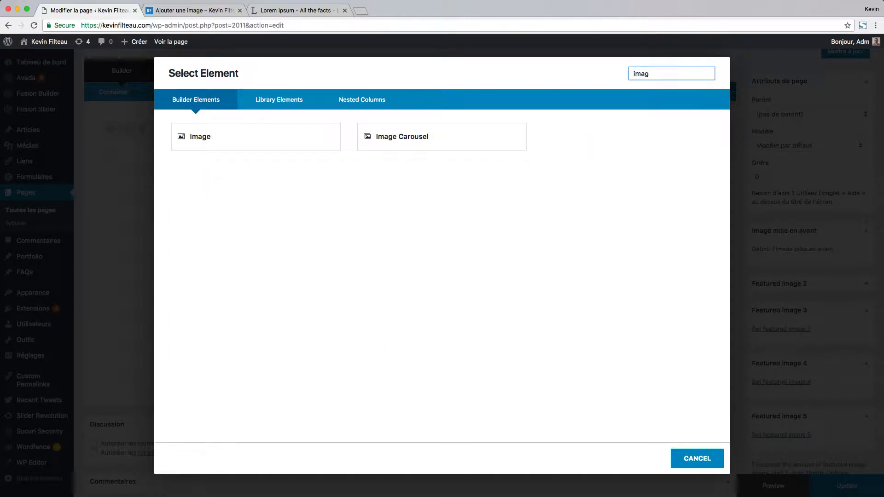
left_click(282, 145)
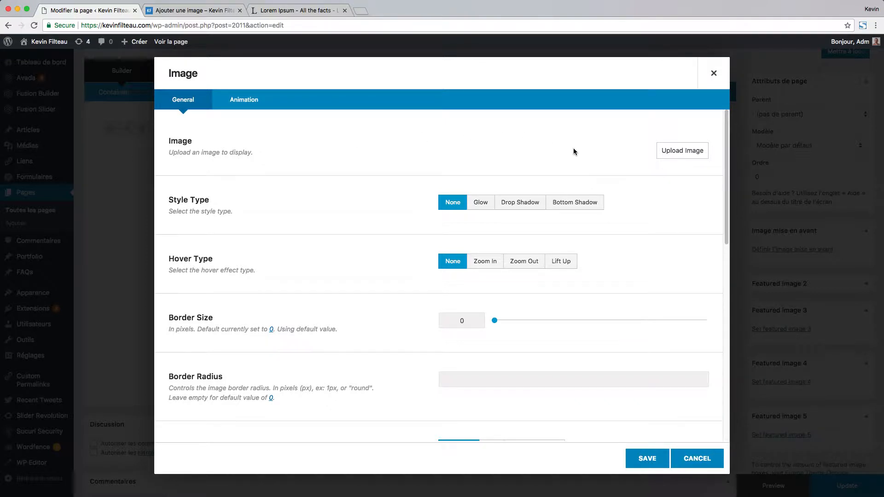
Insert chaudiere-erabliere.jpg from the media library into the Image element at size Moyenne – 300 × 200.
left_click(673, 152)
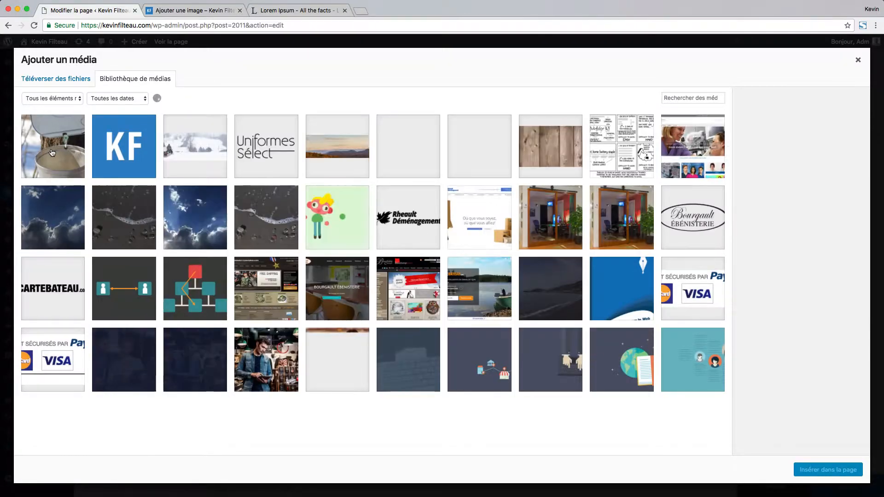
left_click(52, 153)
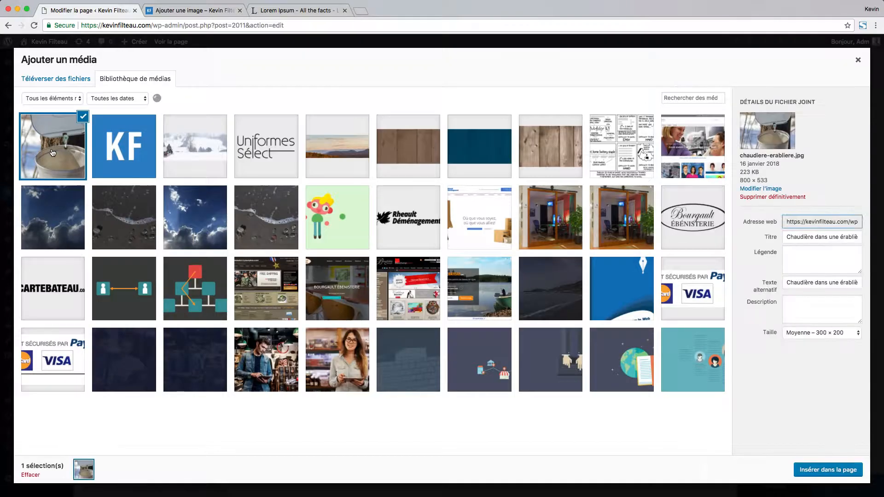
left_click(795, 236)
triple_click(796, 237)
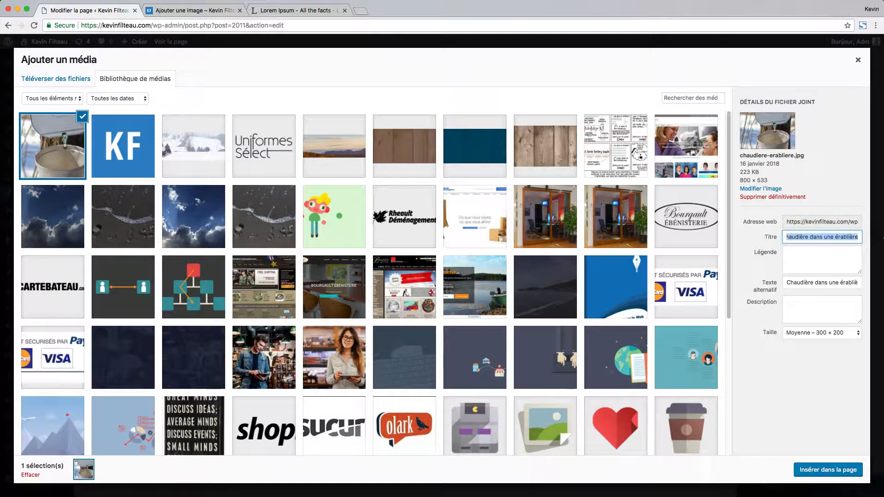
left_click(821, 470)
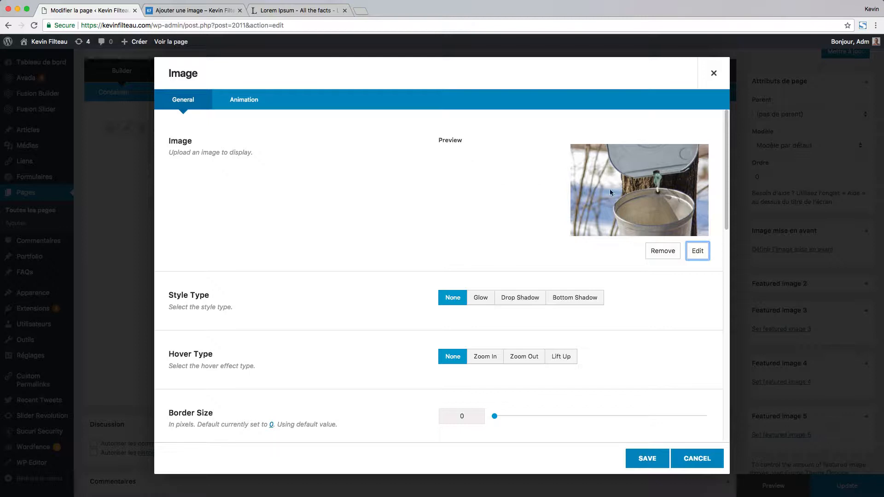
Set the Image element's alt text to "Chaudière dans une érablière".
scroll(554, 320, "down", 7)
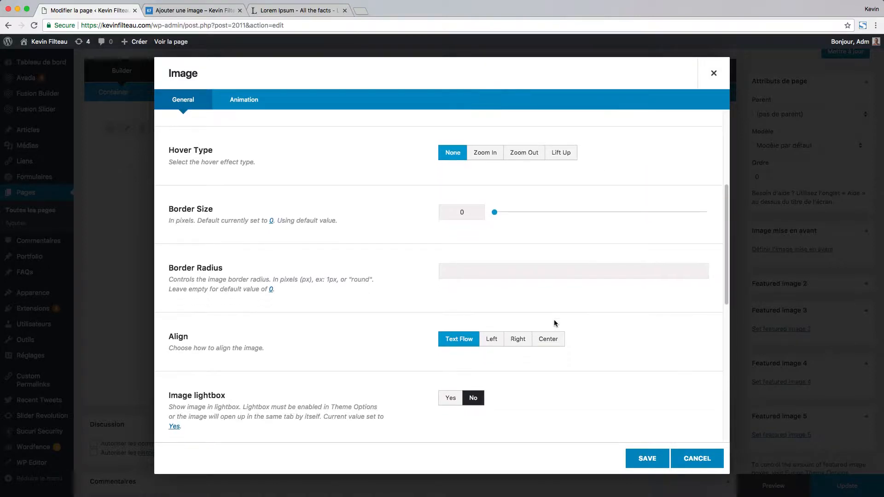
scroll(554, 321, "down", 3)
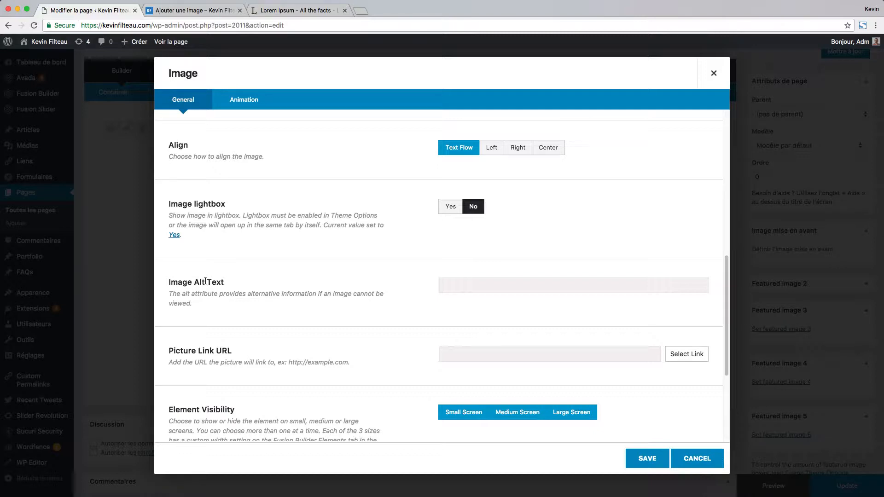
scroll(289, 308, "up", 3)
scroll(416, 301, "down", 3)
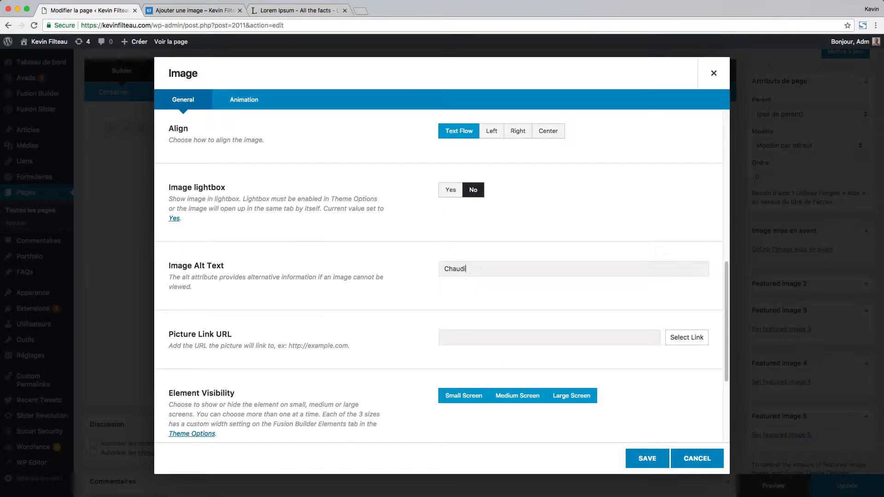
type("e dans une érablière")
Turn the Image element's visibility off for small, medium and large screens, and back on for all three.
scroll(448, 222, "down", 3)
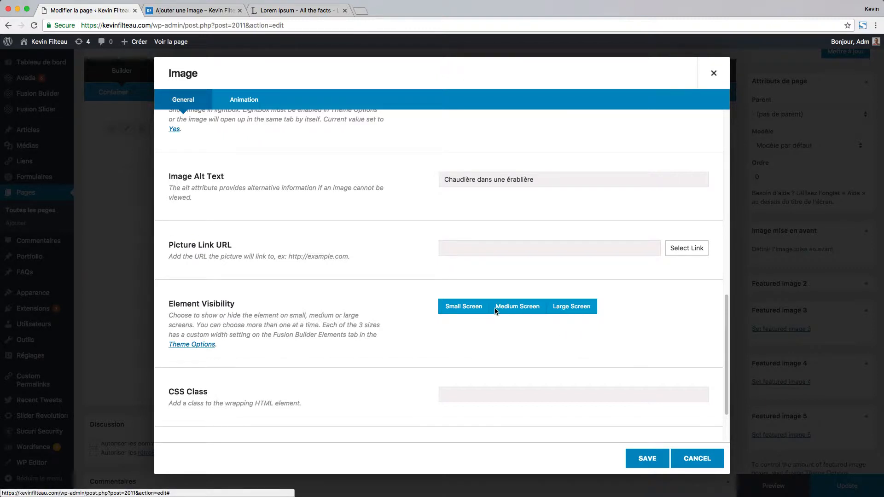
left_click(466, 309)
left_click(526, 312)
left_click(567, 311)
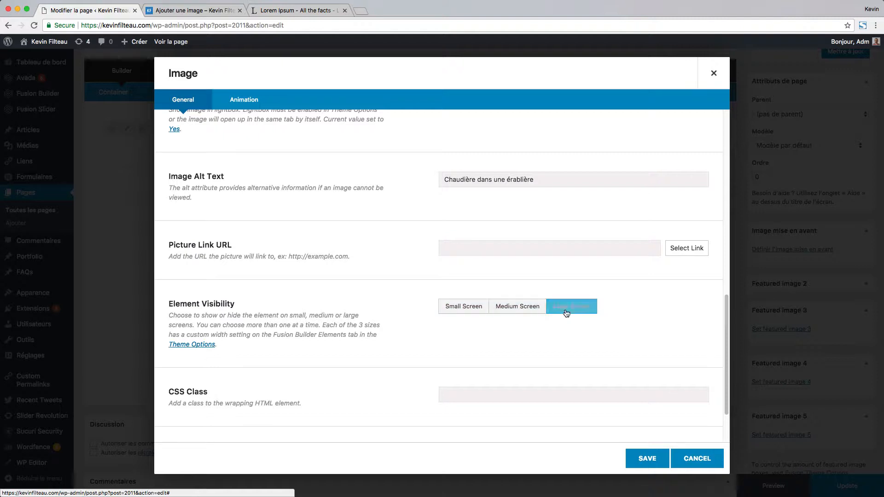
left_click(573, 309)
left_click(524, 310)
left_click(449, 307)
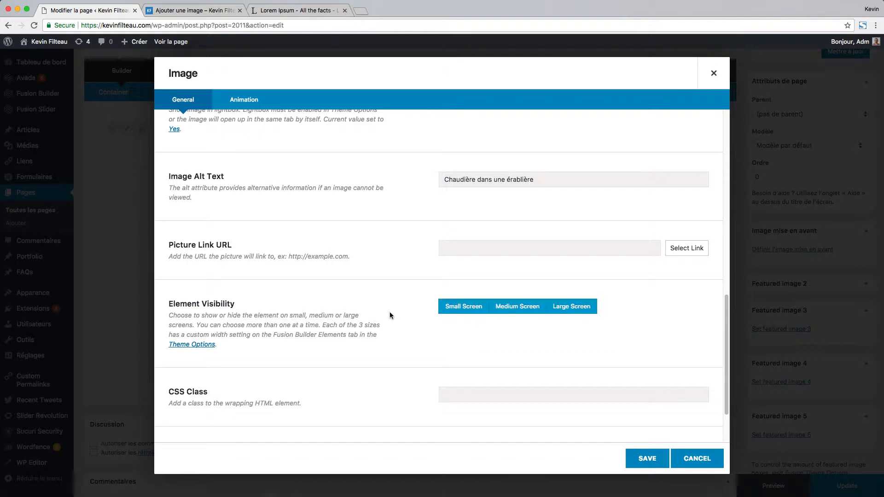
Enable the lightbox for the Image element and save the element's settings.
scroll(389, 311, "down", 3)
scroll(390, 311, "up", 3)
scroll(391, 306, "up", 5)
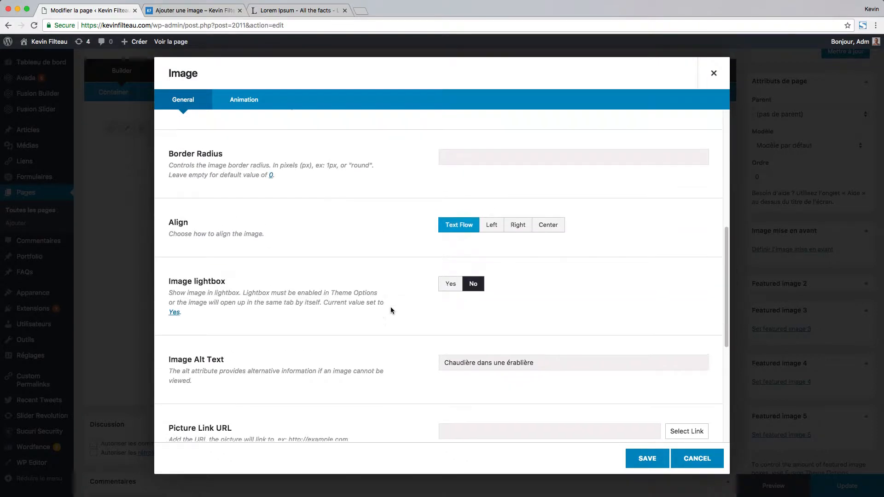
scroll(327, 319, "up", 1)
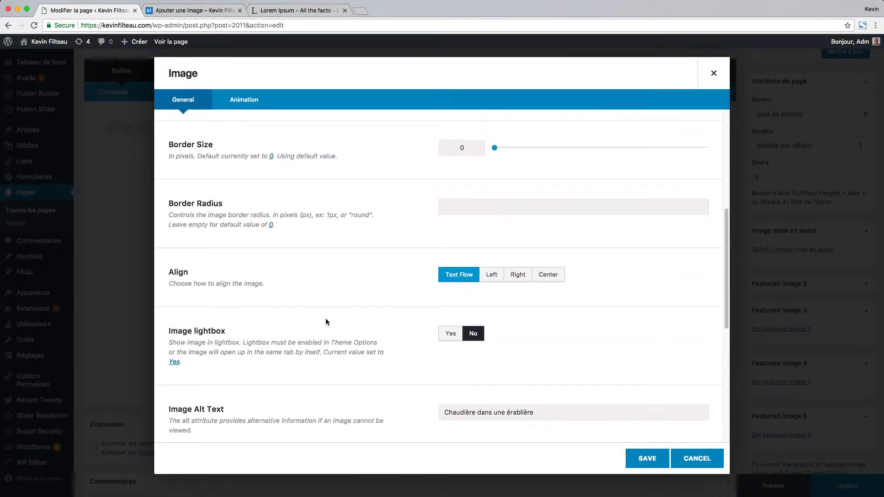
left_click(449, 336)
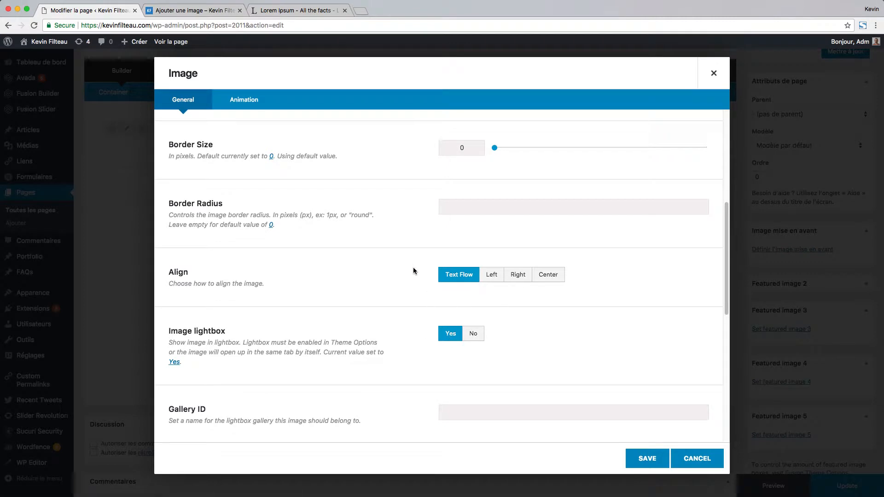
scroll(413, 310, "up", 3)
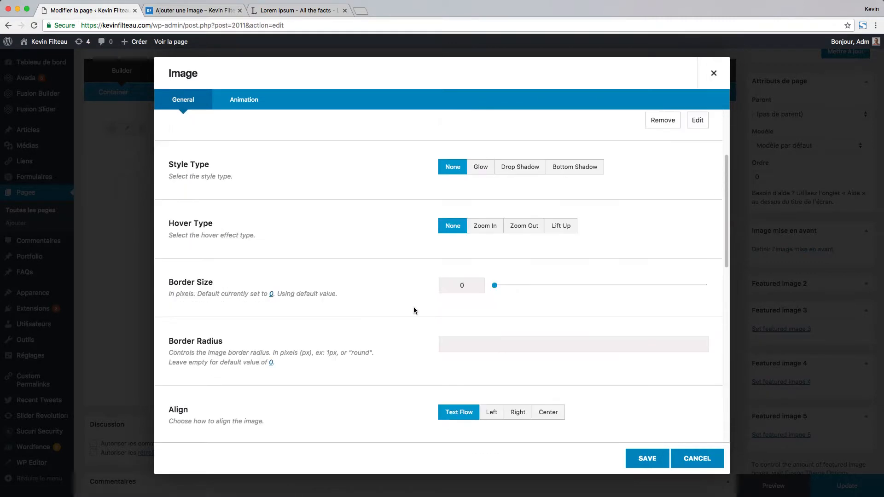
scroll(467, 308, "up", 3)
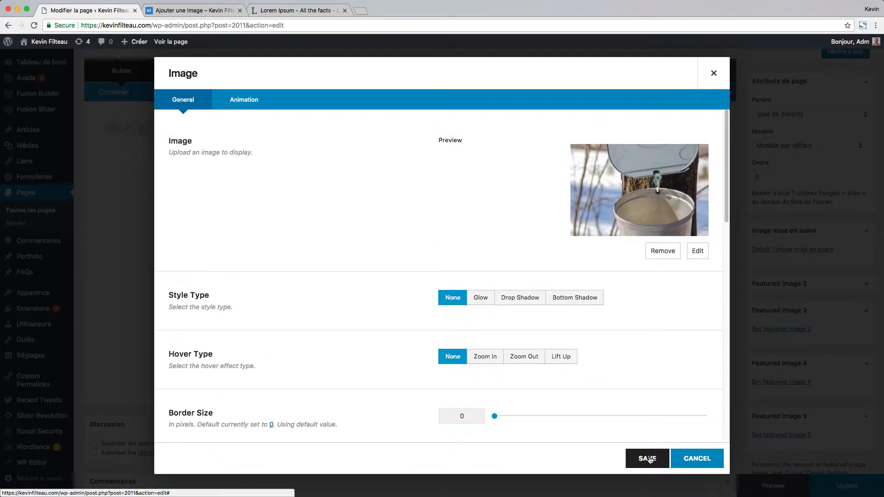
left_click(649, 459)
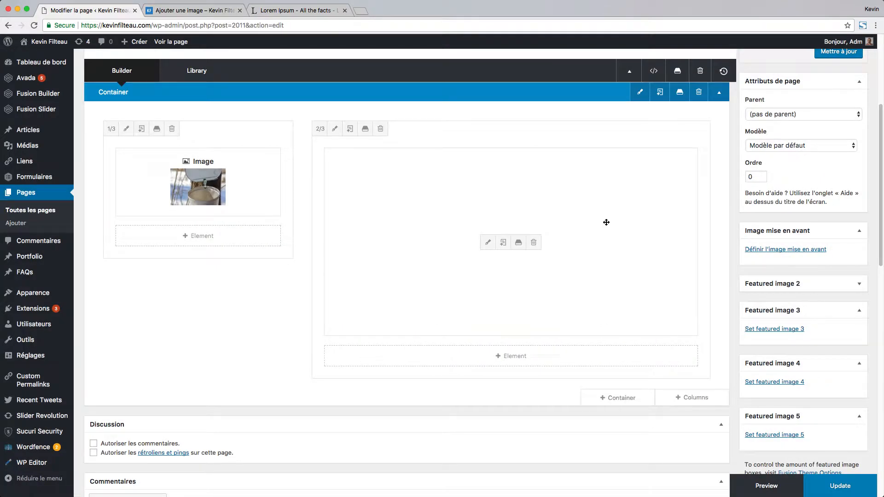
Update the page with the new Image element and reload its published version.
left_click(837, 489)
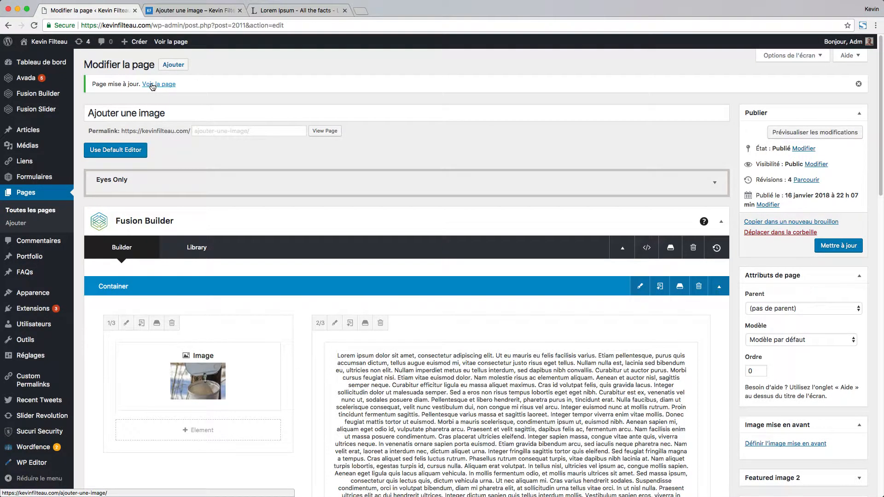
left_click(194, 10)
left_click(34, 25)
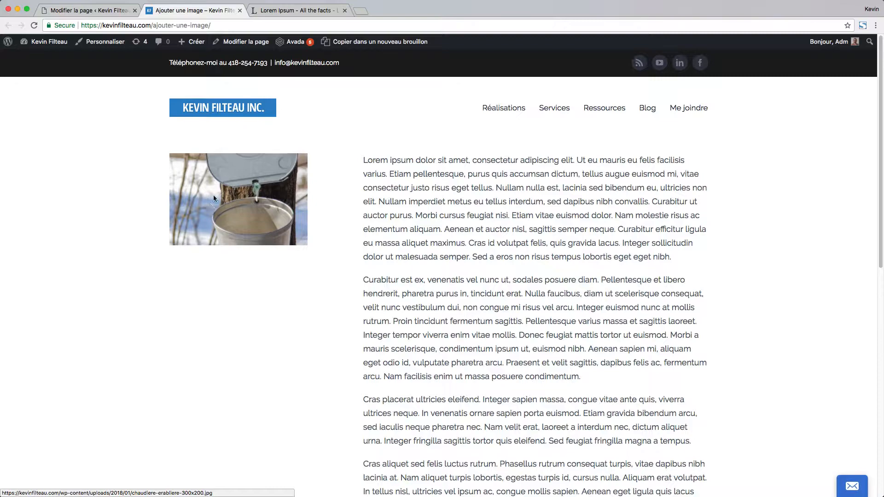
Look through the published two-column page, then view the bucket image in its lightbox and close it.
scroll(484, 297, "down", 5)
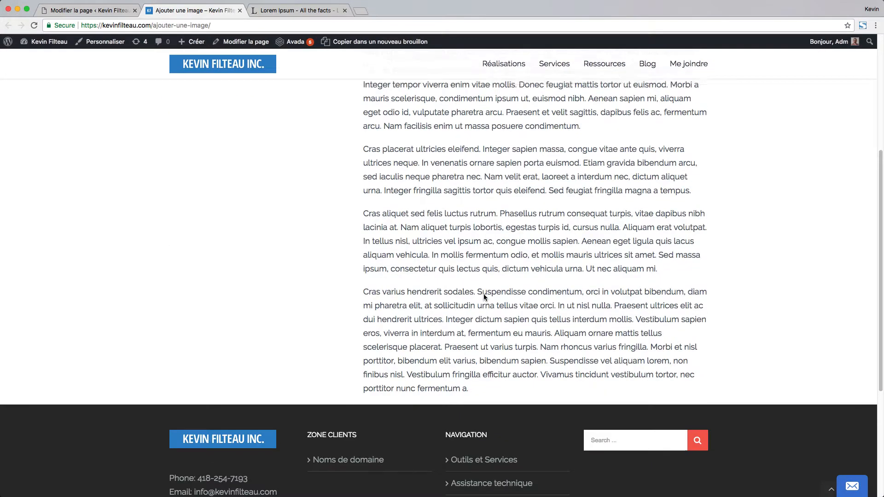
scroll(484, 293, "up", 6)
left_click(242, 202)
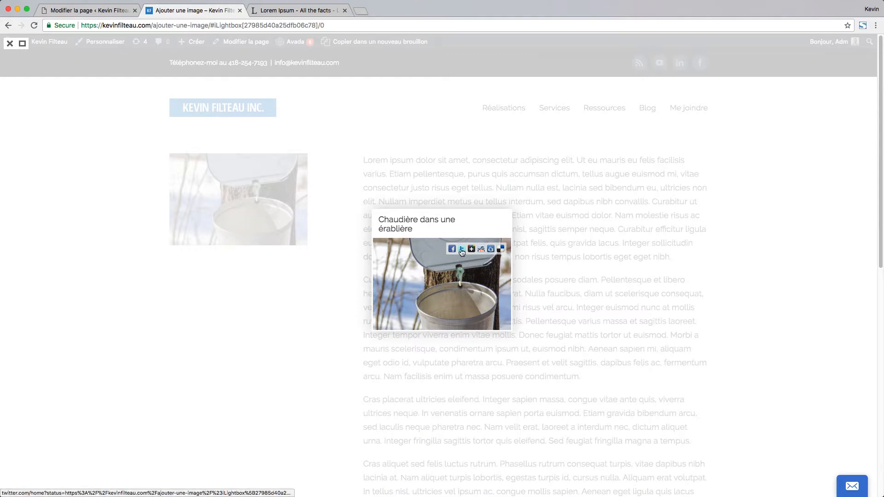
left_click(421, 168)
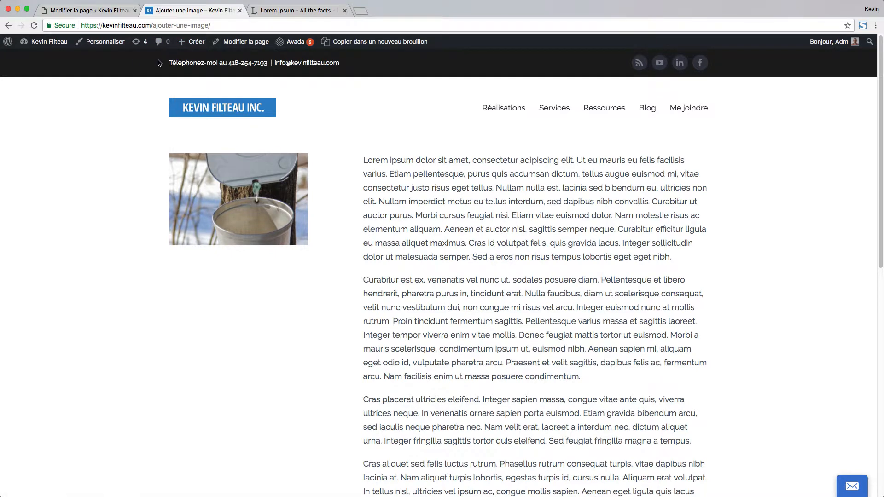
Preview the published page in the browser's responsive device mode and widen the viewport to about 1548 px.
right_click(93, 157)
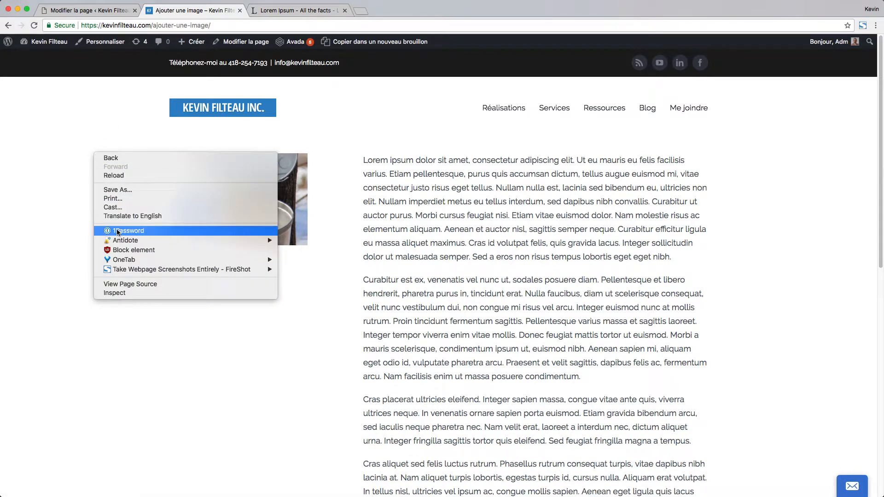
left_click(121, 294)
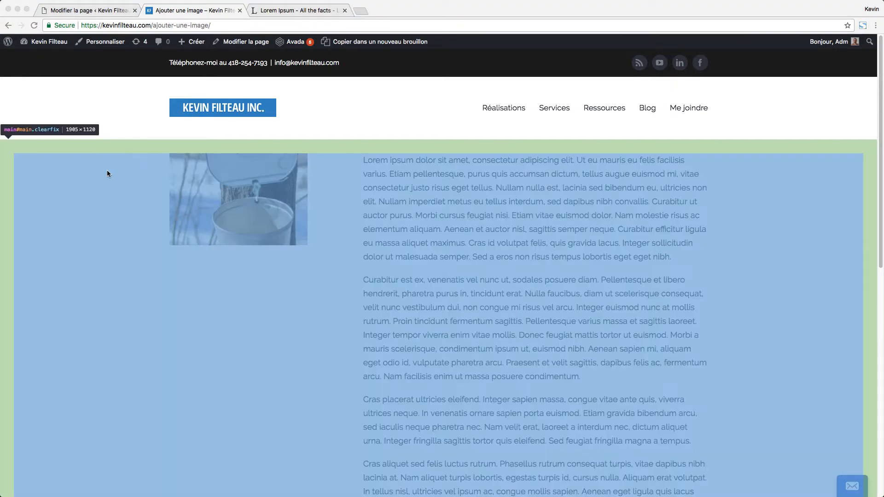
key("super+shift+m")
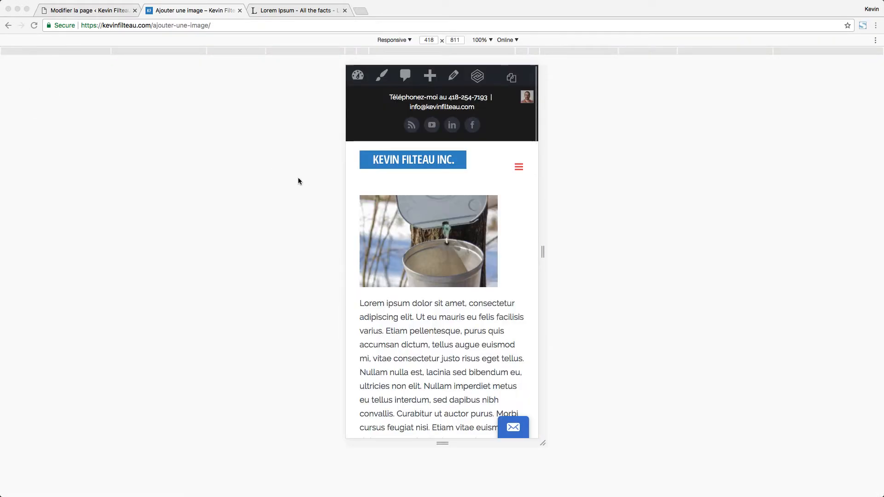
left_click(545, 253)
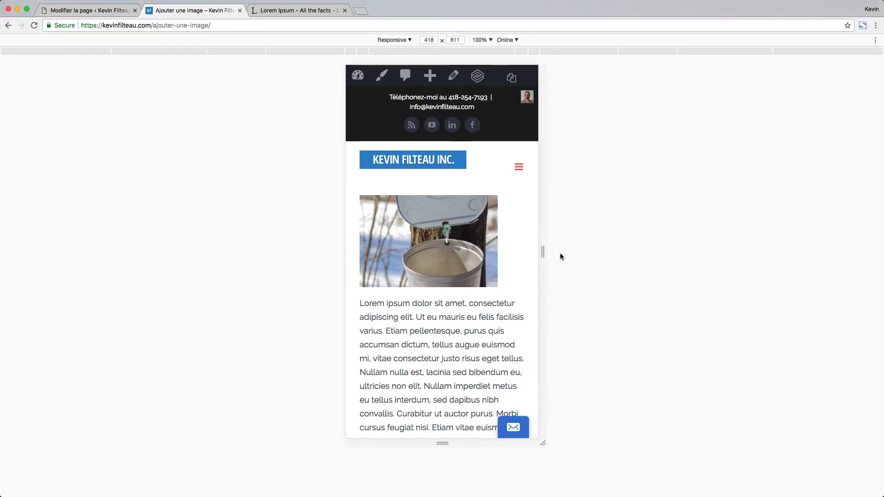
left_click_drag(545, 253, 813, 256)
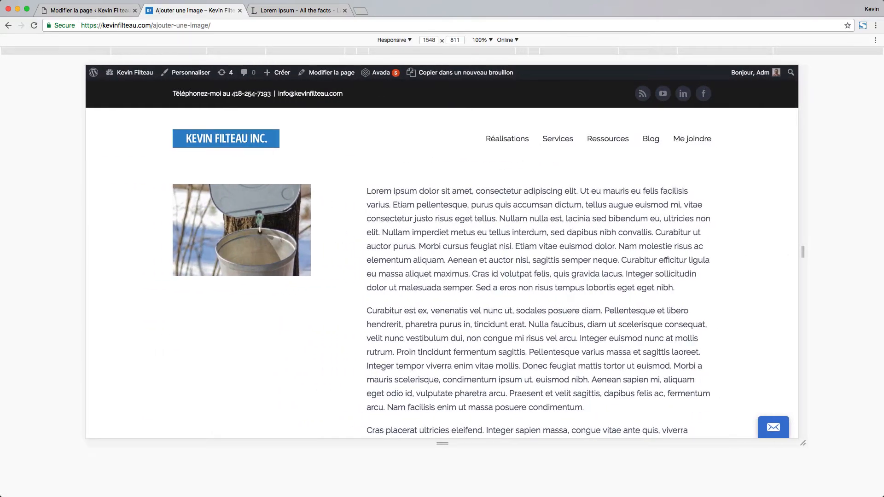